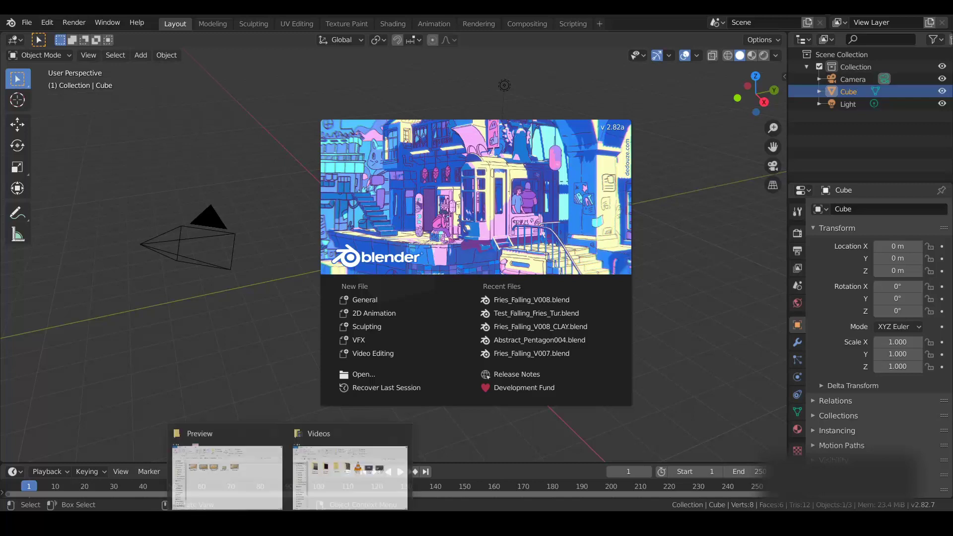
# - Switch to the Preview folder and play the Comp_v002 video of the falling fries animation
pyautogui.click(229, 489)
pyautogui.doubleClick(454, 186)
pyautogui.doubleClick(456, 197)
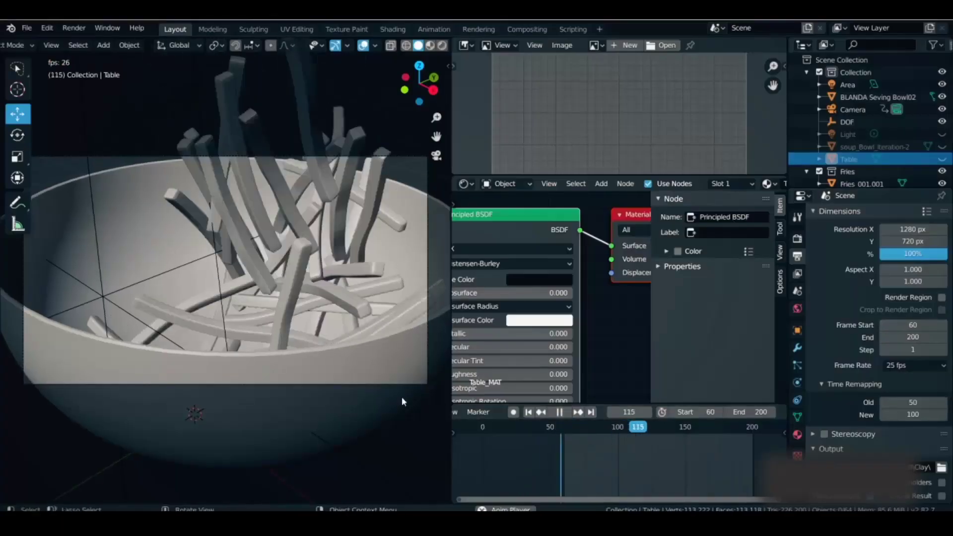
pyautogui.moveTo(401, 397); pyautogui.dragTo(282, 316, button='middle')
pyautogui.scroll(3, 282, 315)
pyautogui.hotkey('shift', 'z')
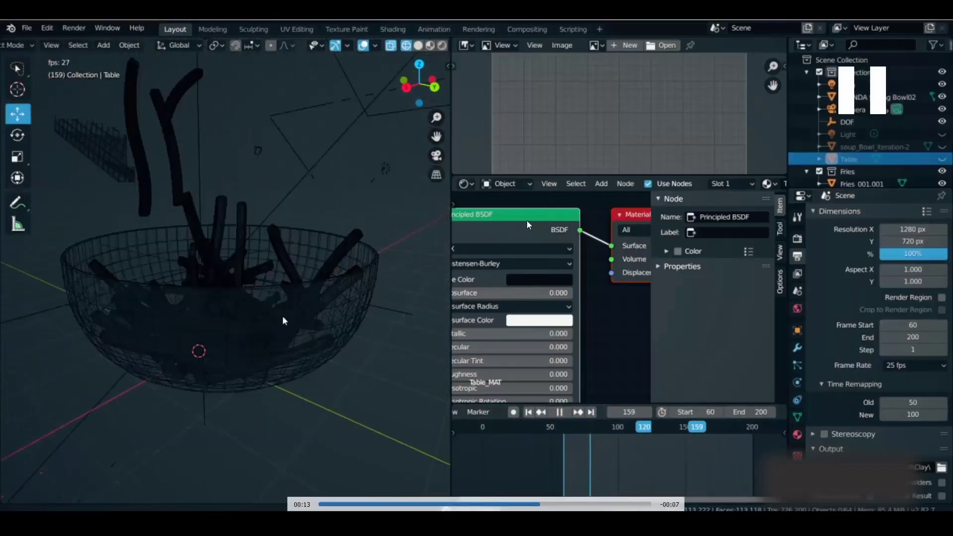
# - Close the preview video, minimise its folder window, and return to the empty default scene in Blender
pyautogui.doubleClick(282, 316)
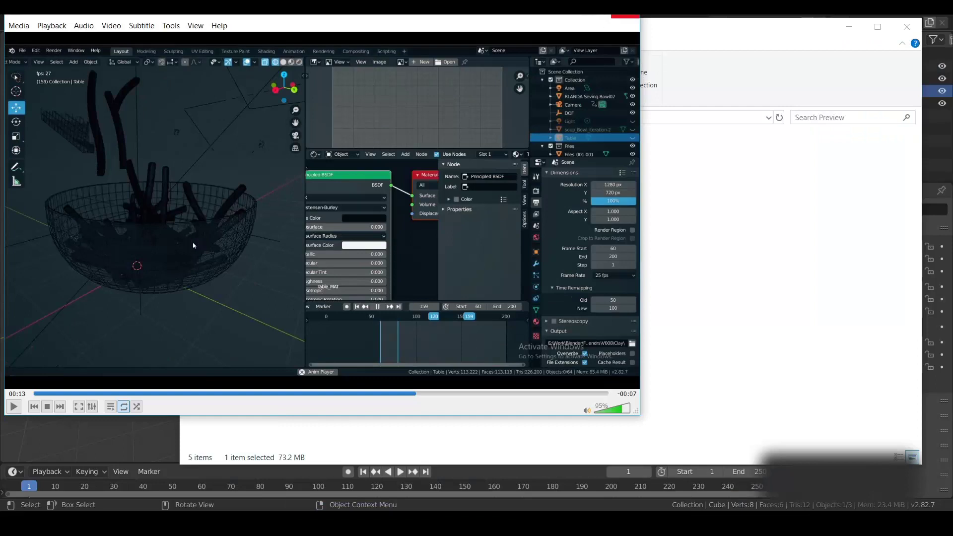
pyautogui.hotkey('ctrl', 'q')
pyautogui.click(549, 330)
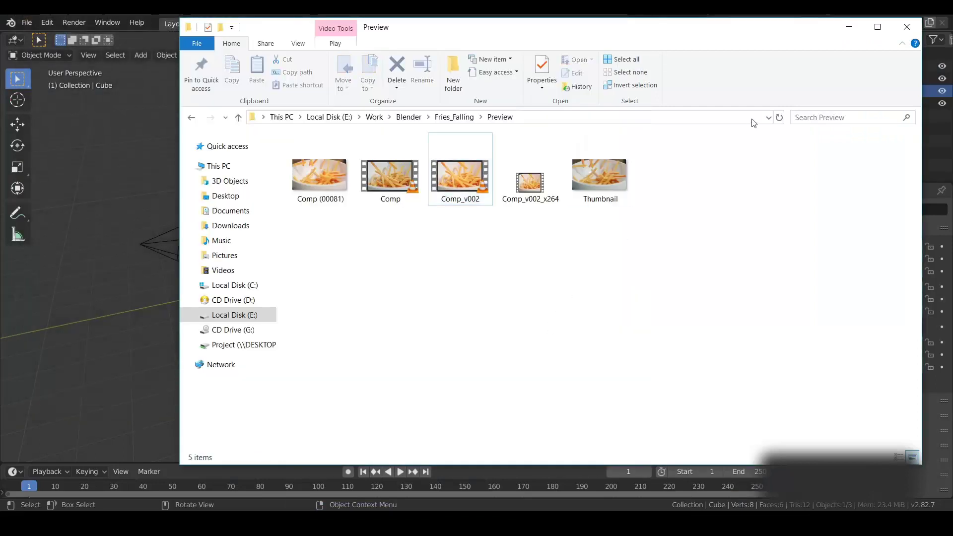
pyautogui.click(850, 28)
pyautogui.click(294, 219)
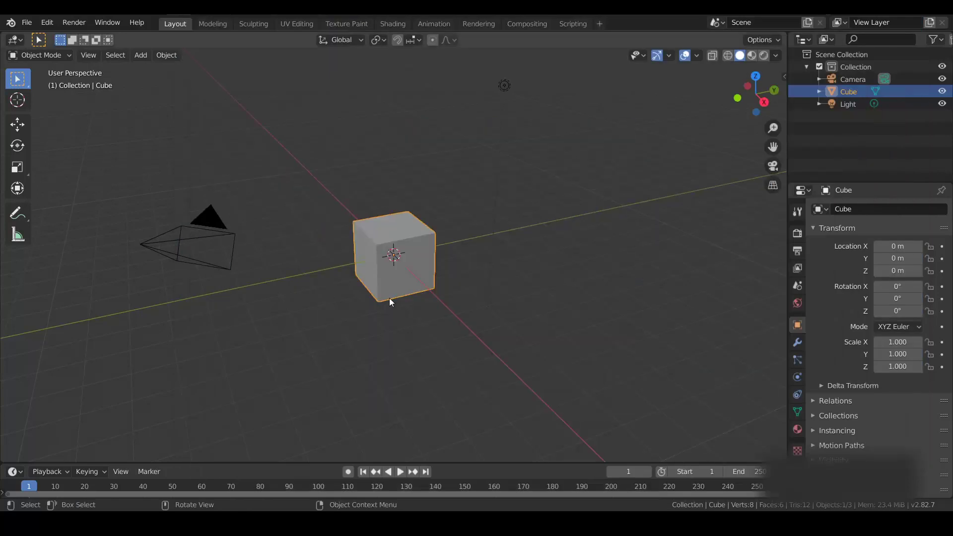
# - Delete the default cube and light, leaving the camera in the scene
pyautogui.scroll(-3, 389, 297)
pyautogui.moveTo(378, 128); pyautogui.dragTo(494, 319)
pyautogui.press('Delete')
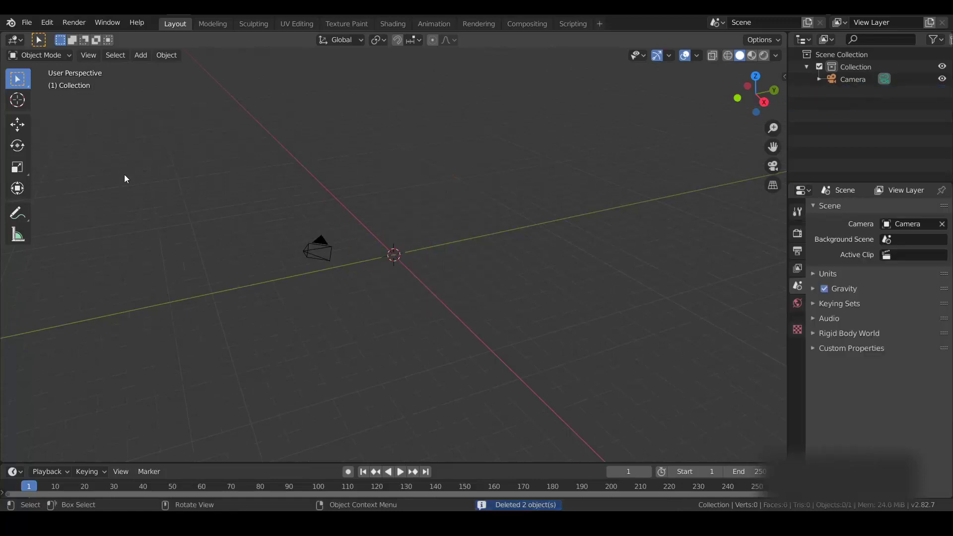
# - Import the bowl model Bowl_Final.obj from the Fries_Falling export folder as Wavefront OBJ and deselect it
pyautogui.click(26, 22)
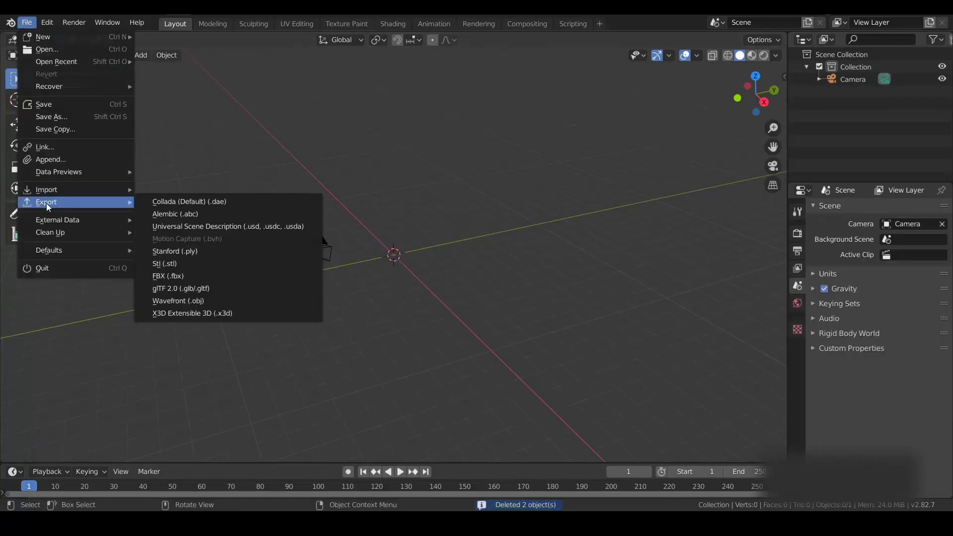
pyautogui.moveTo(60, 189)
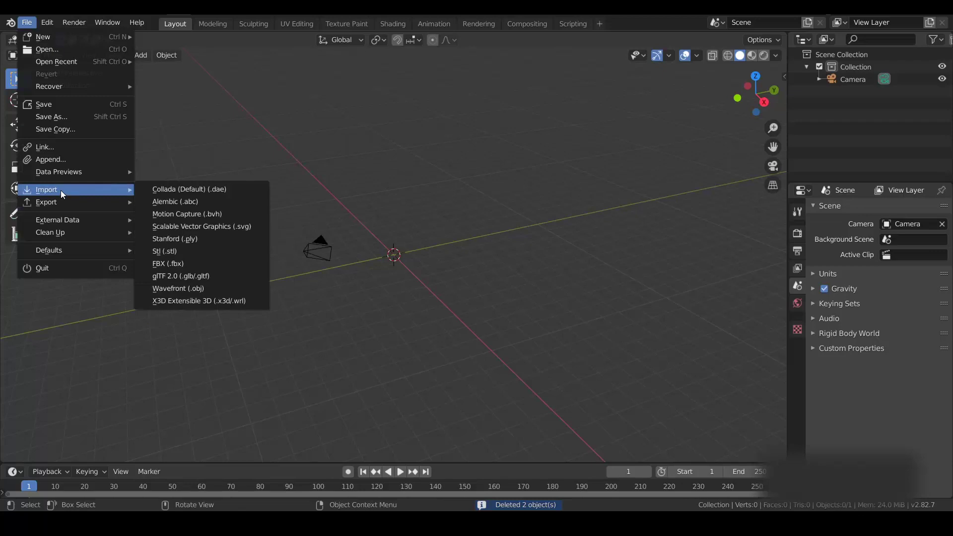
pyautogui.click(171, 288)
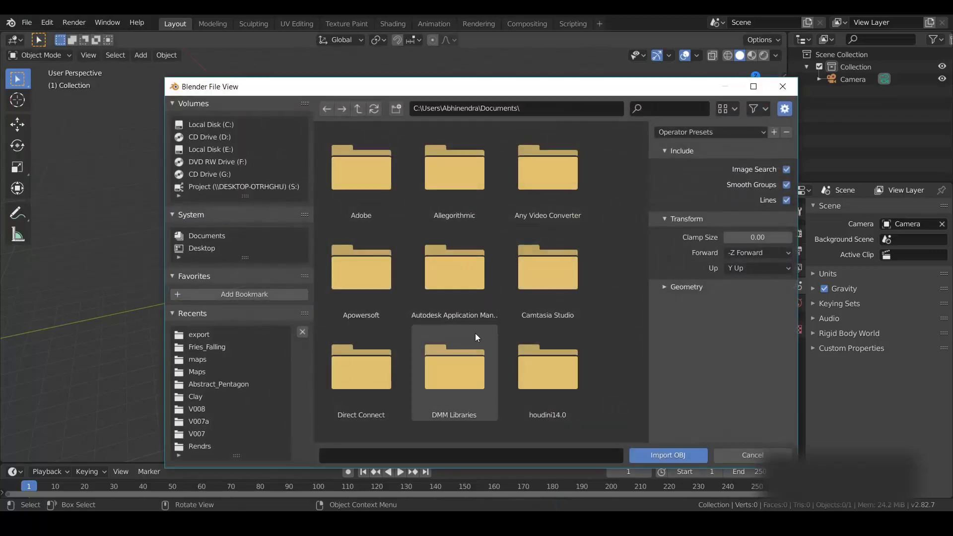
pyautogui.click(225, 347)
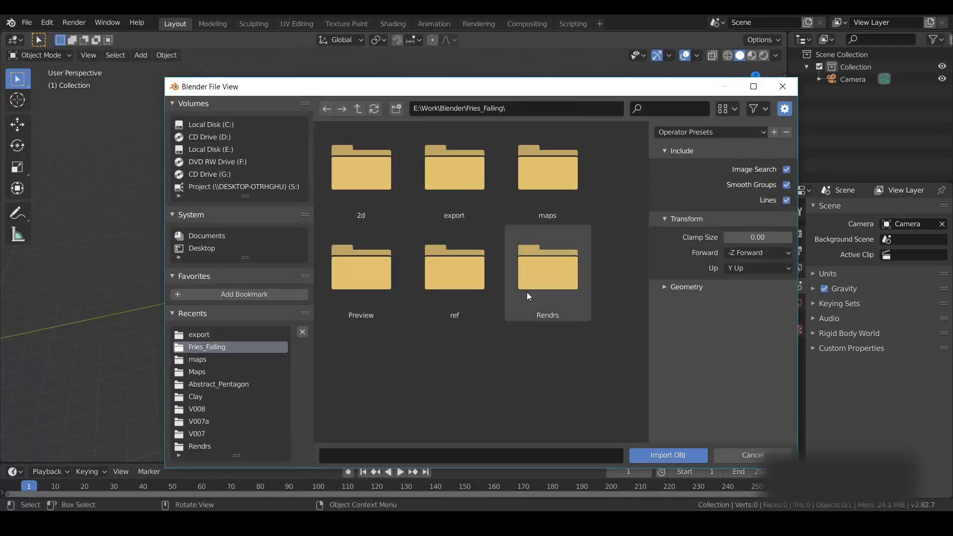
pyautogui.click(465, 183)
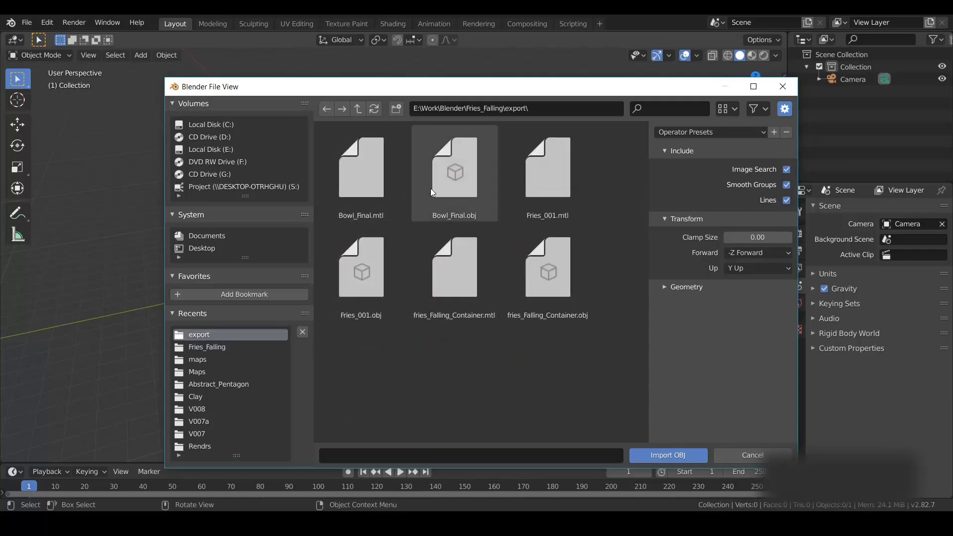
pyautogui.doubleClick(457, 174)
pyautogui.moveTo(418, 299); pyautogui.dragTo(382, 236, button='middle')
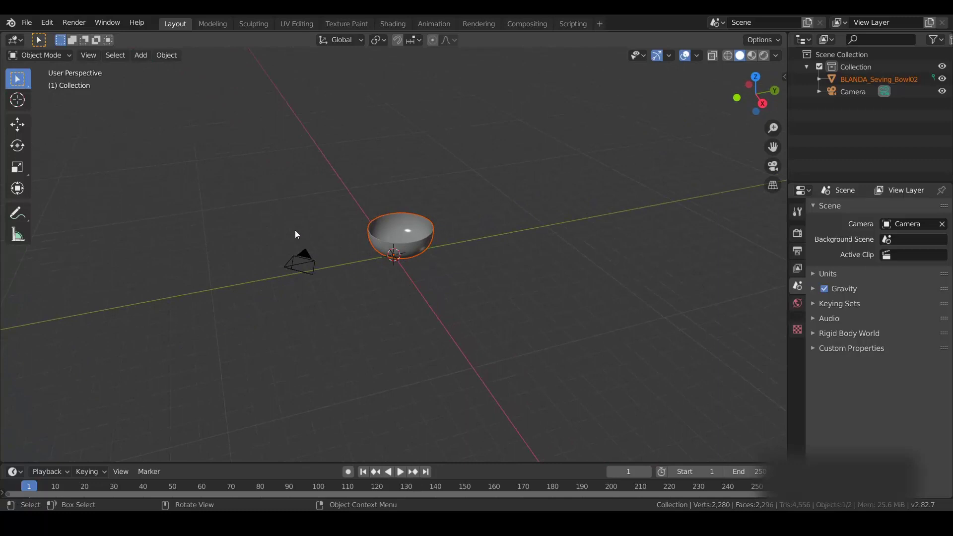
pyautogui.click(186, 318)
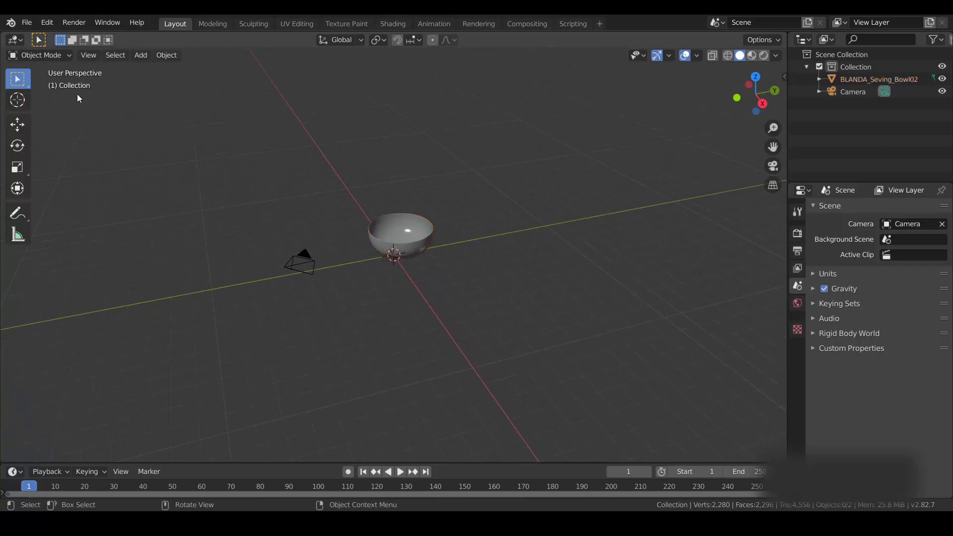
# - Try to import the fries container from fries_Falling_Container.mtl with the Wavefront OBJ importer
pyautogui.click(30, 22)
pyautogui.moveTo(64, 186)
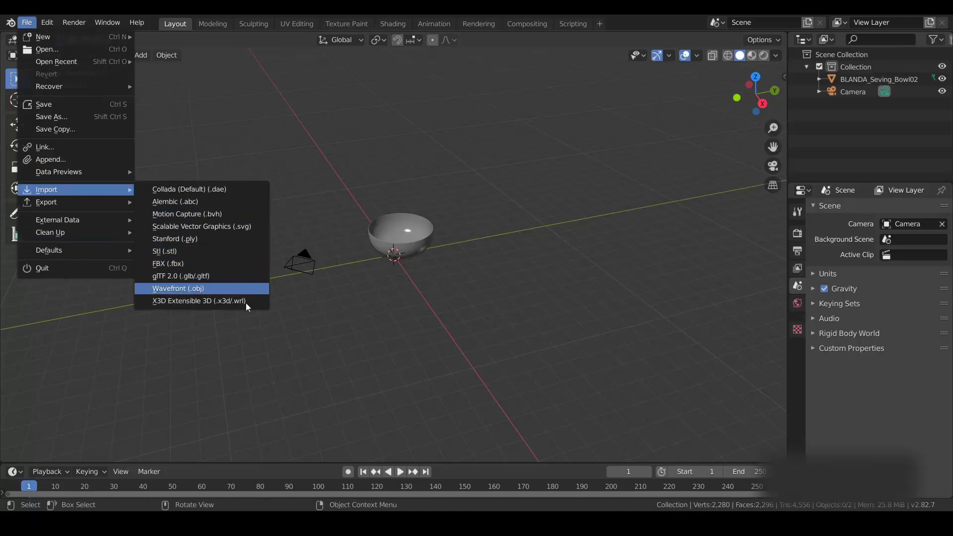
pyautogui.click(243, 290)
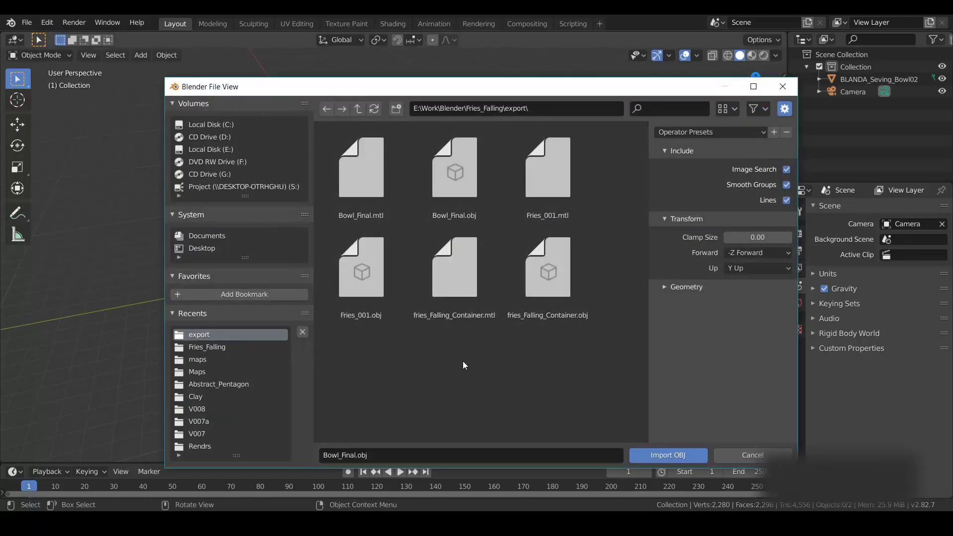
pyautogui.doubleClick(454, 270)
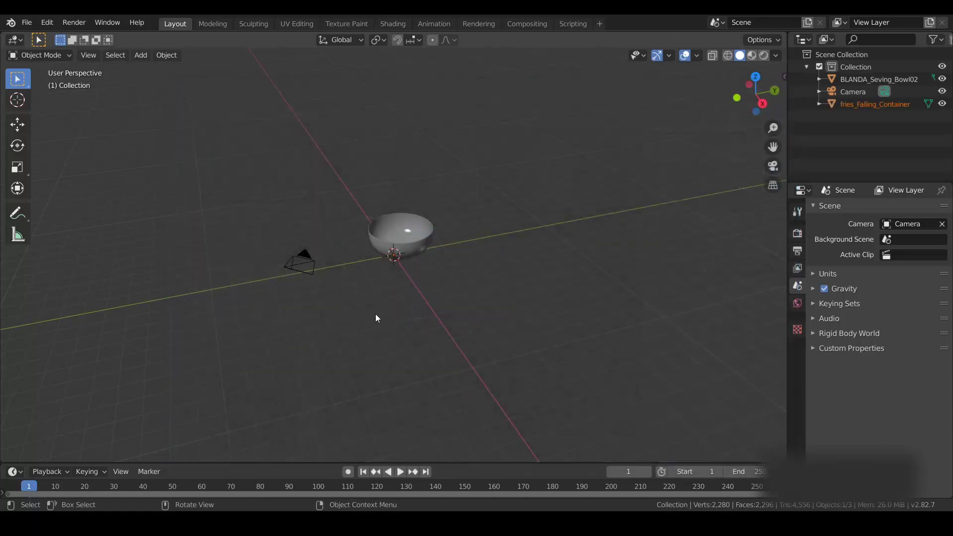
pyautogui.scroll(-6, 374, 317)
pyautogui.scroll(-2, 407, 281)
pyautogui.scroll(8, 402, 267)
# - Import the container model fries_Falling_Container.obj from the export folder as Wavefront OBJ and deselect it
pyautogui.click(26, 22)
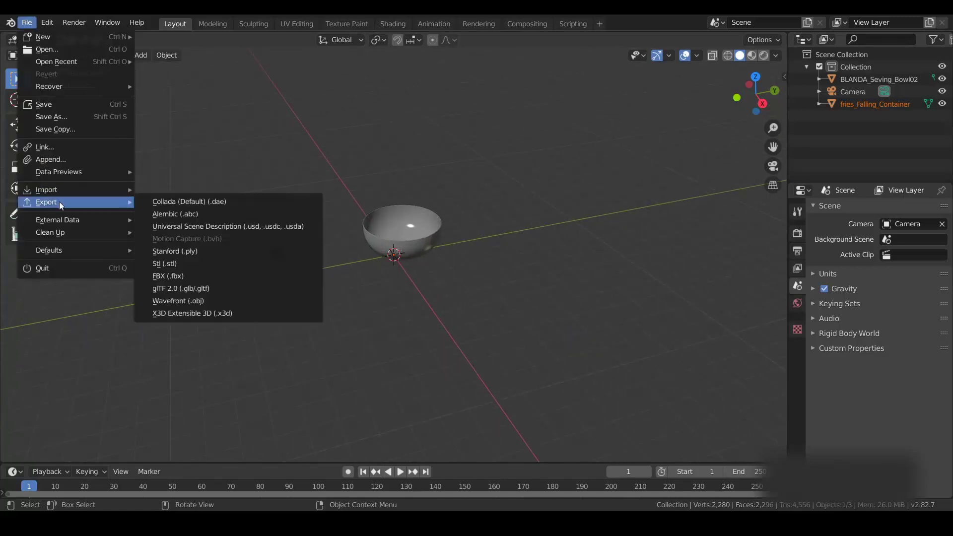
pyautogui.moveTo(60, 189)
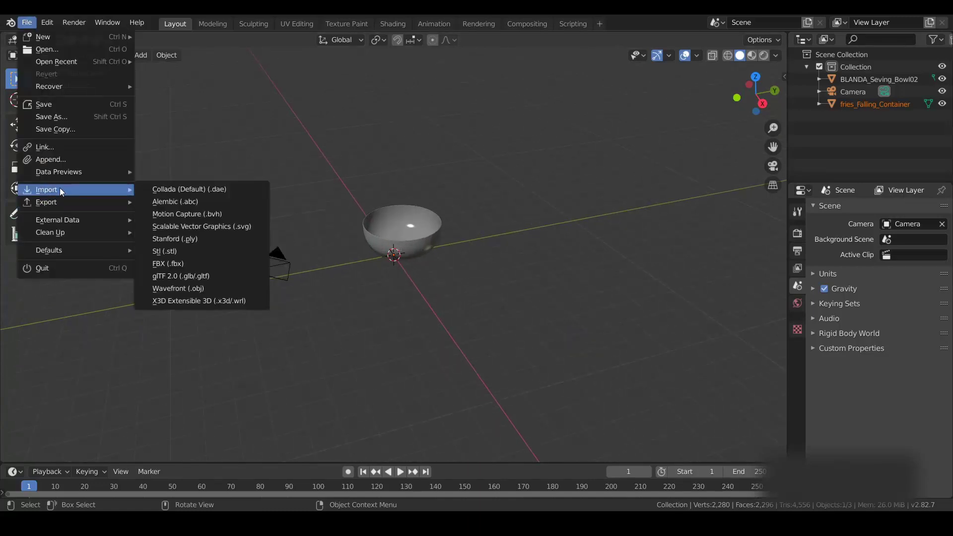
pyautogui.click(197, 287)
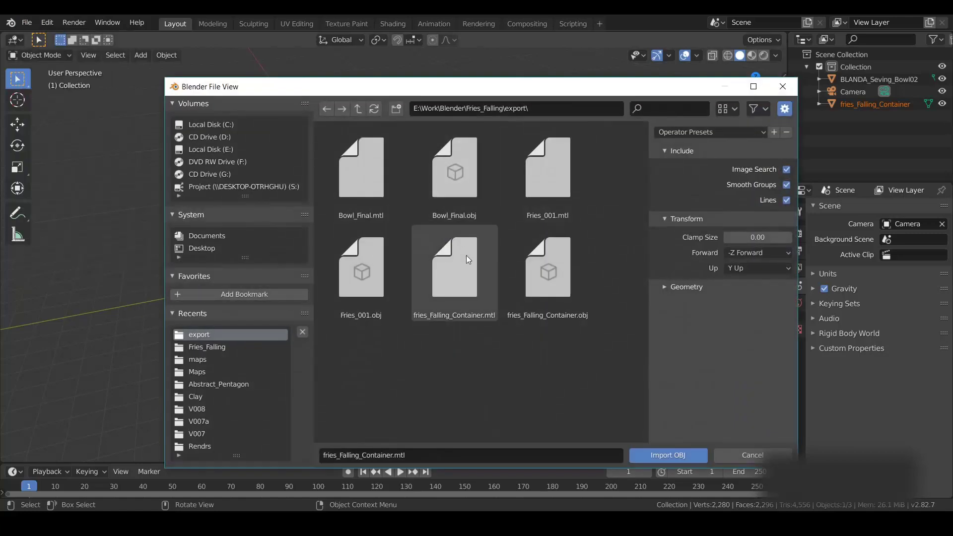
pyautogui.doubleClick(557, 264)
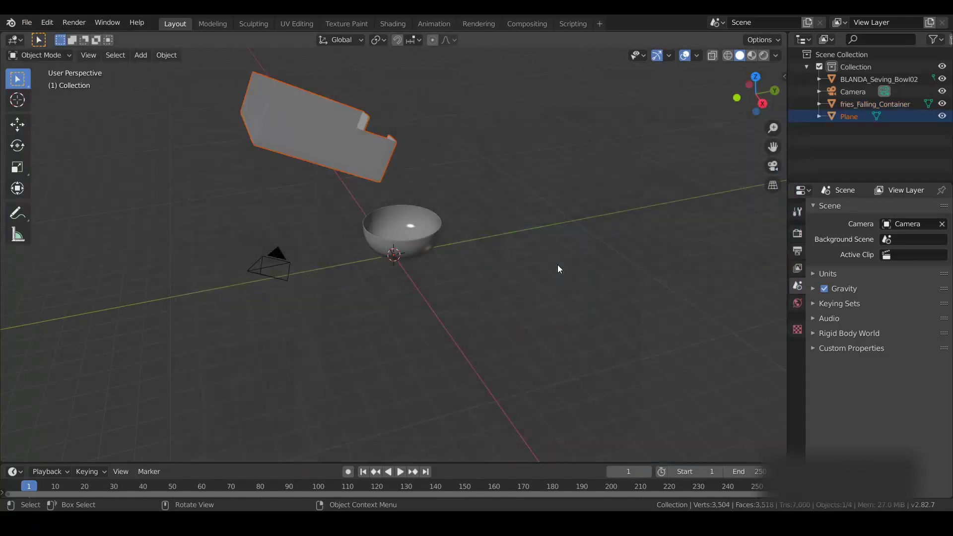
pyautogui.moveTo(558, 264); pyautogui.dragTo(396, 206, button='middle')
pyautogui.hotkey('alt', 'a')
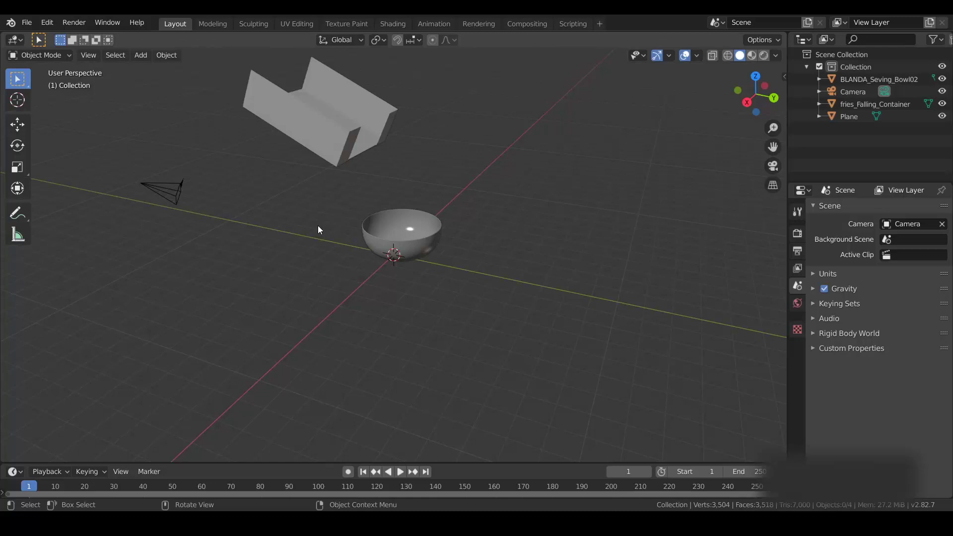
pyautogui.moveTo(216, 229); pyautogui.dragTo(298, 250, button='middle')
# - Import the fries model Fries_001.obj from the export folder as Wavefront OBJ
pyautogui.click(27, 22)
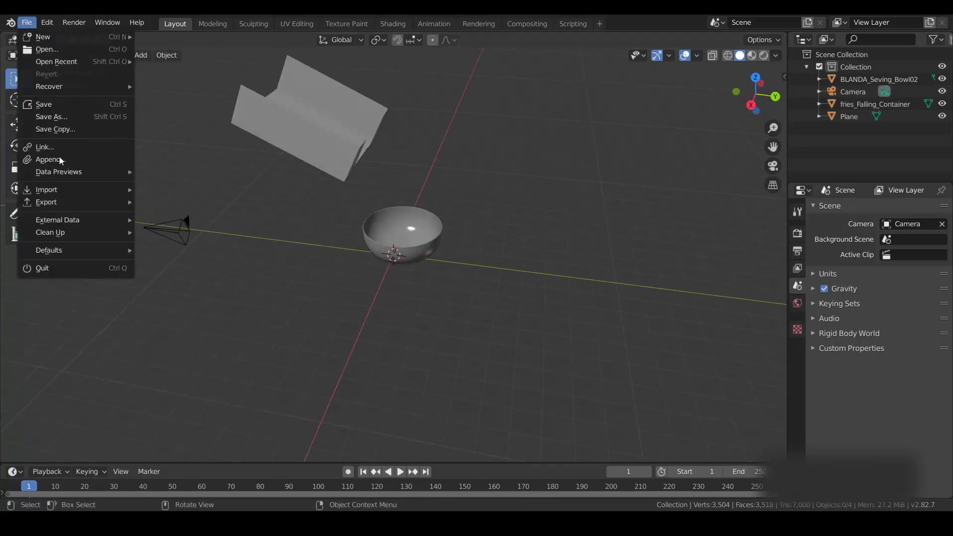
pyautogui.moveTo(119, 189)
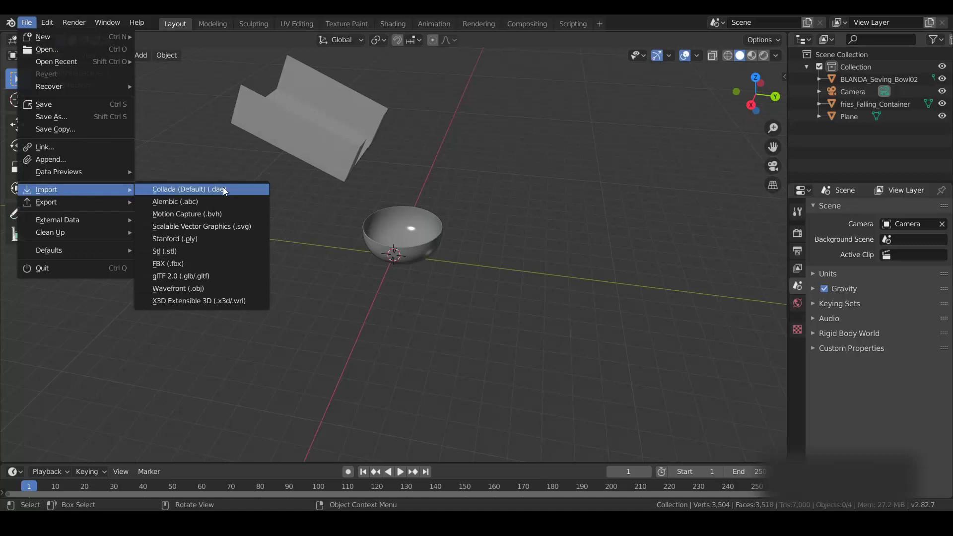
pyautogui.click(201, 289)
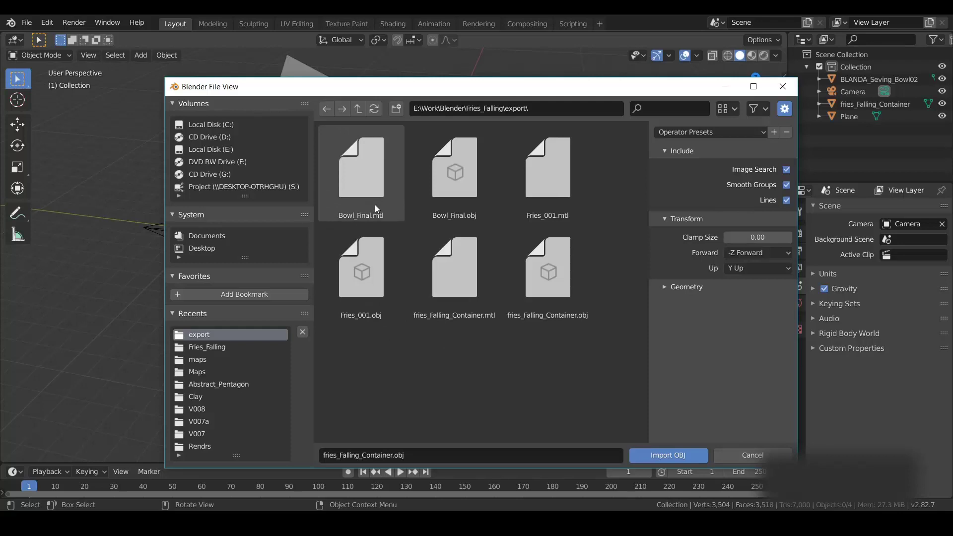
pyautogui.doubleClick(379, 273)
pyautogui.moveTo(379, 291)
pyautogui.mouseDown(button='middle')
pyautogui.moveTo(355, 271)
pyautogui.moveTo(387, 301)
pyautogui.mouseUp(button='middle')
pyautogui.scroll(2, 360, 276)
pyautogui.moveTo(540, 302); pyautogui.dragTo(349, 320, button='middle')
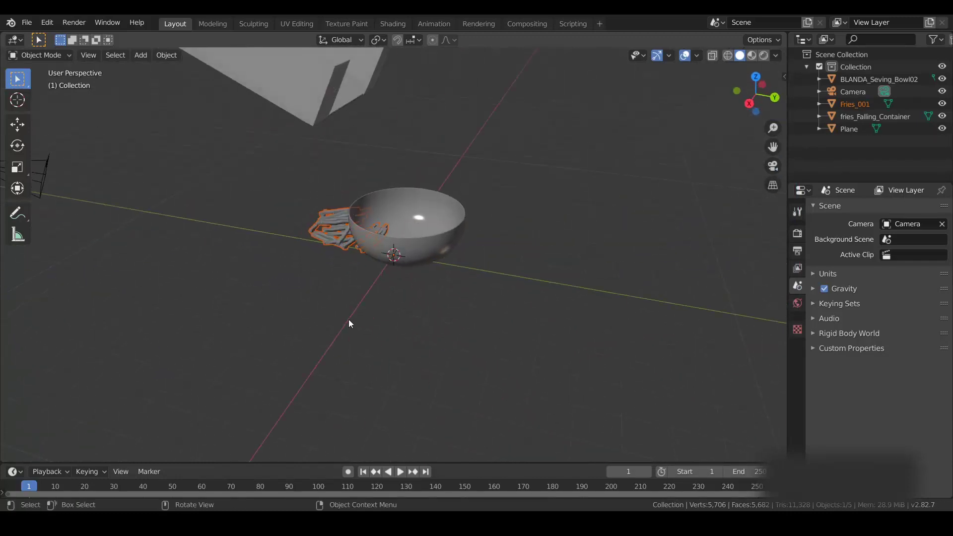
pyautogui.scroll(1, 406, 309)
# - Save the scene in the Fries_Falling folder as Falling_Fries_Tut.blend
pyautogui.hotkey('ctrl', 's')
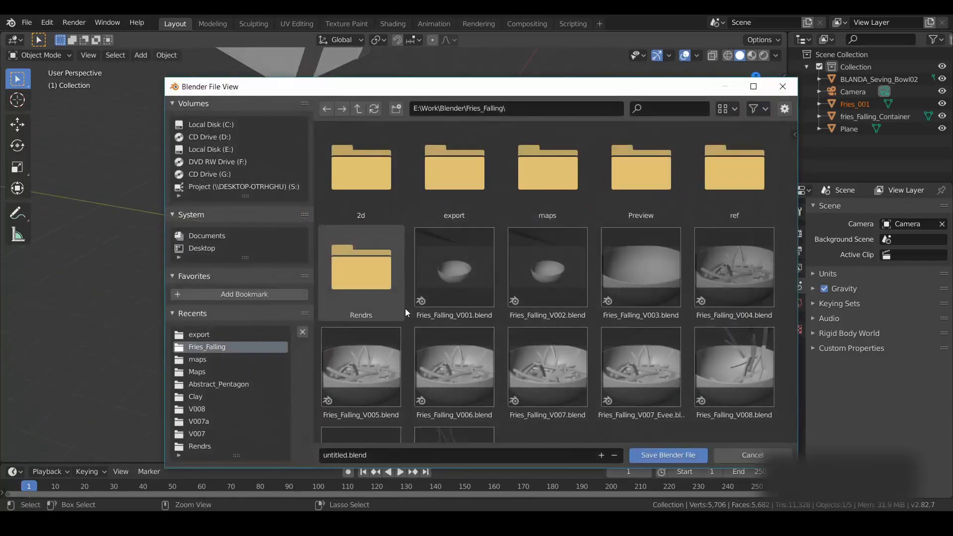
pyautogui.scroll(-3, 474, 425)
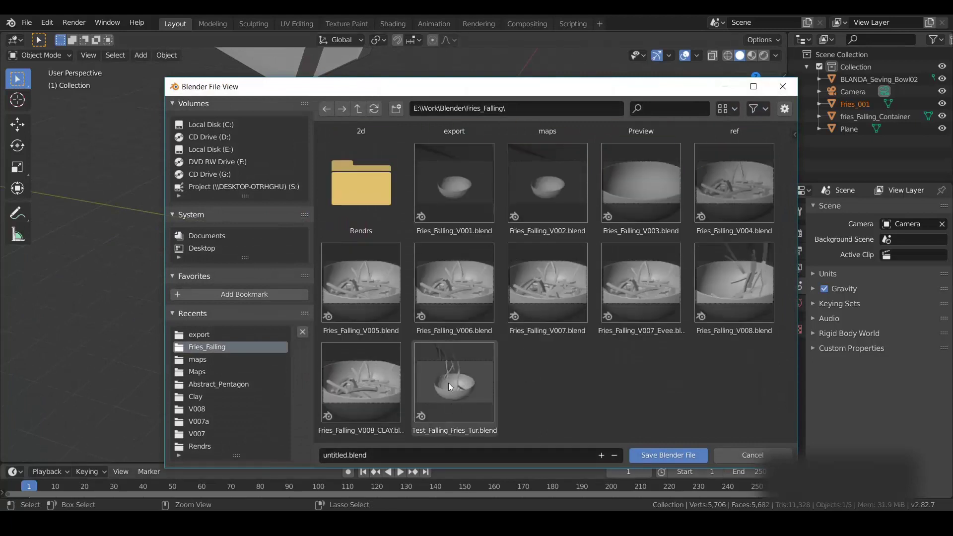
pyautogui.click(466, 362)
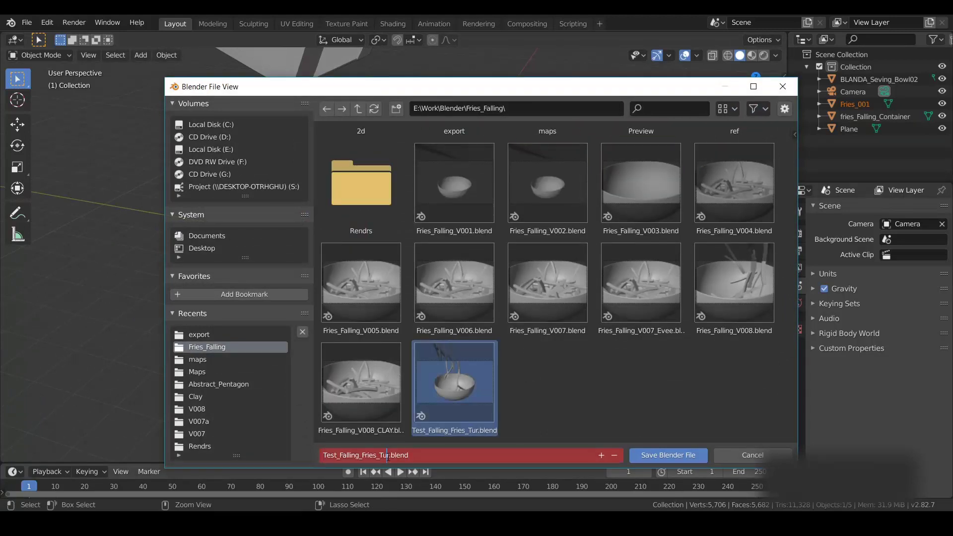
pyautogui.press('Delete')
pyautogui.write('t')
pyautogui.hotkey('ctrl', 'Left')
pyautogui.hotkey('ctrl', 'Left')
pyautogui.press('Delete')
pyautogui.press('Delete')
pyautogui.press('Delete')
pyautogui.press('Delete')
pyautogui.press('Delete')
pyautogui.press('Delete')
pyautogui.click(660, 454)
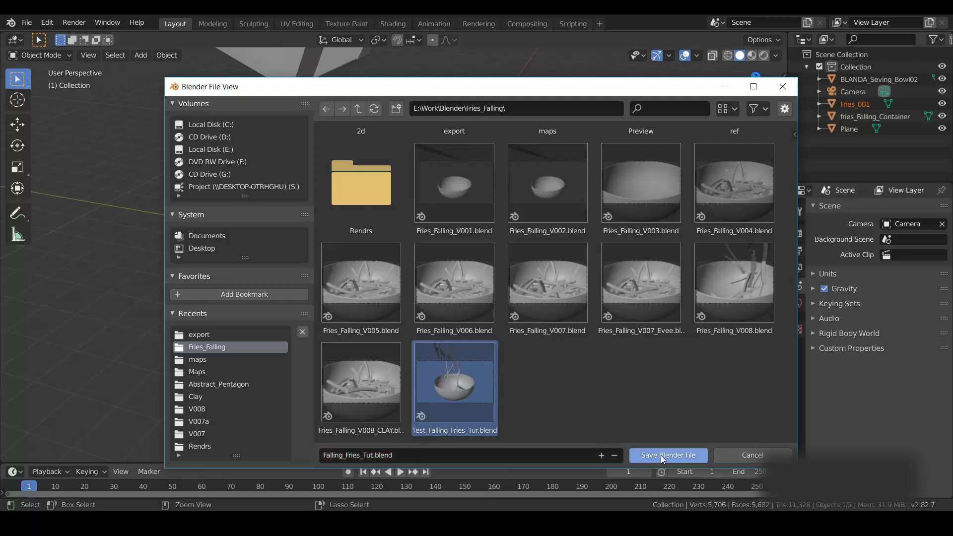
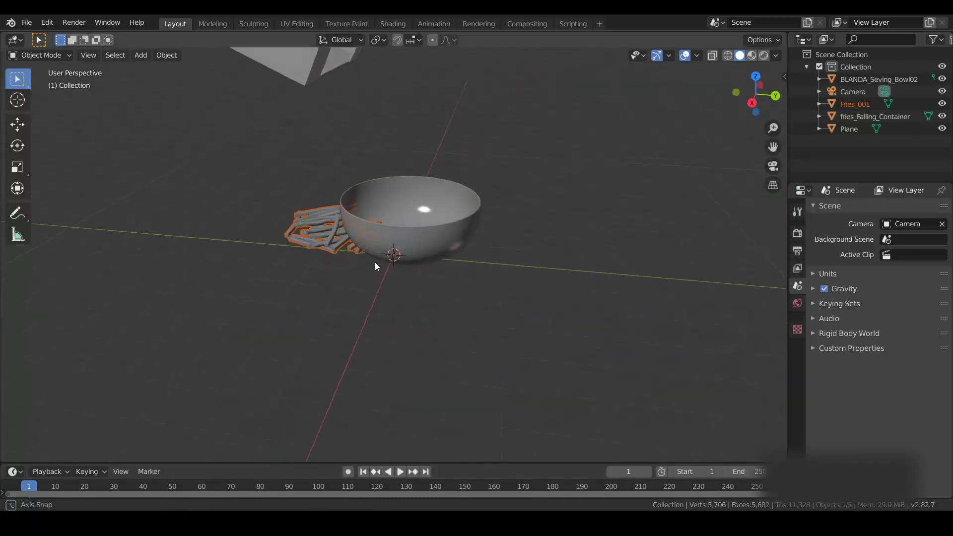
# - Move the fries along the Y axis to about 6.2 m so they lie beside the bowl, and deselect them
pyautogui.click(17, 125)
pyautogui.moveTo(441, 260); pyautogui.dragTo(516, 252)
pyautogui.moveTo(477, 230); pyautogui.dragTo(463, 249, button='middle')
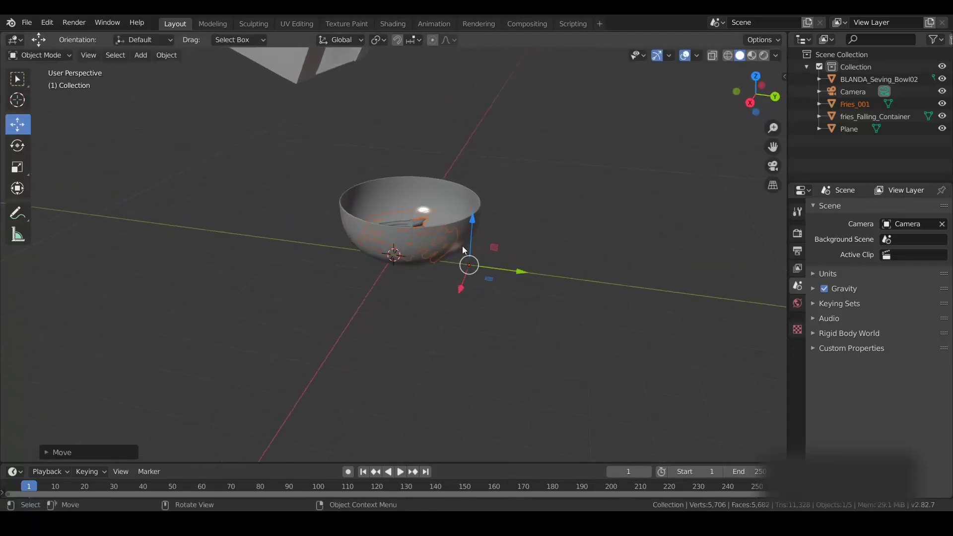
pyautogui.moveTo(510, 272); pyautogui.dragTo(540, 305)
pyautogui.scroll(4, 558, 306)
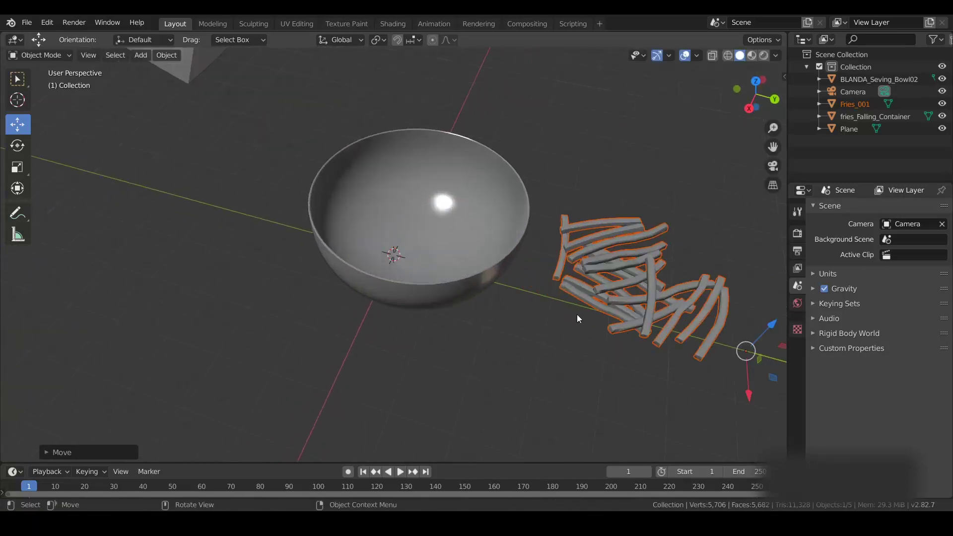
pyautogui.moveTo(608, 305); pyautogui.dragTo(553, 323, button='middle')
pyautogui.click(553, 323)
# - Put the Fries_001 mesh in Edit Mode and switch to face selection
pyautogui.click(597, 224)
pyautogui.press('Tab')
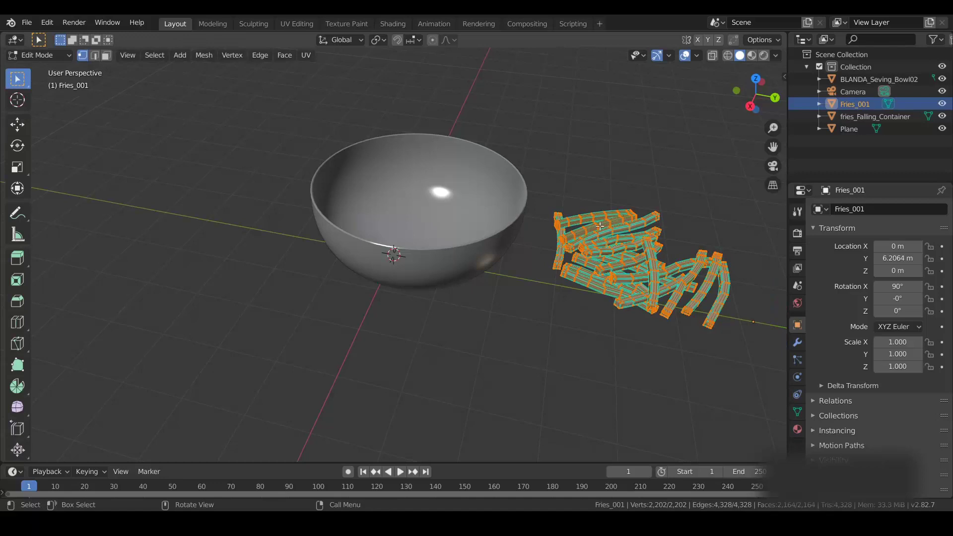
pyautogui.hotkey('alt', 'a')
pyautogui.press('a')
pyautogui.click(126, 56)
pyautogui.click(105, 55)
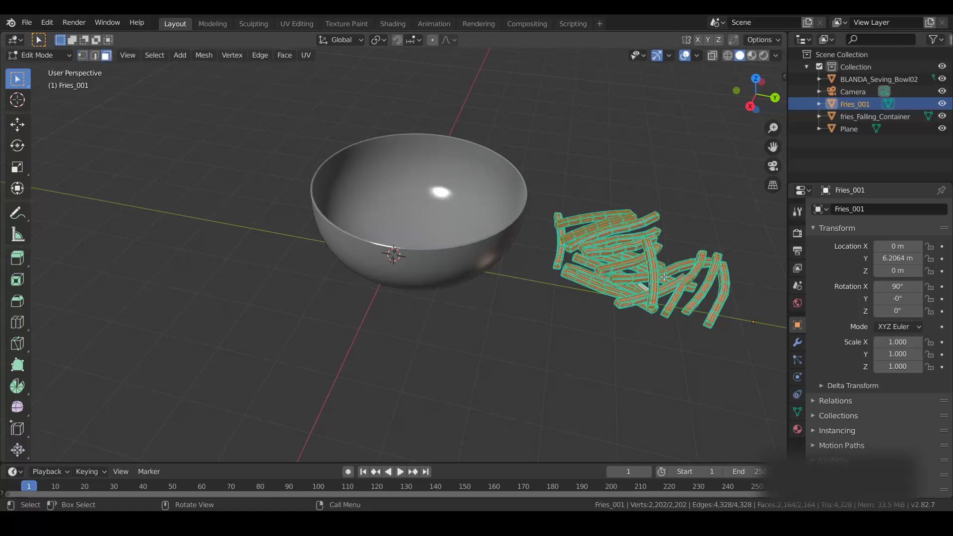
# - Separate the whole fries mesh by loose parts, return to Object Mode and deselect everything
pyautogui.hotkey('alt', 'a')
pyautogui.press('a')
pyautogui.press('p')
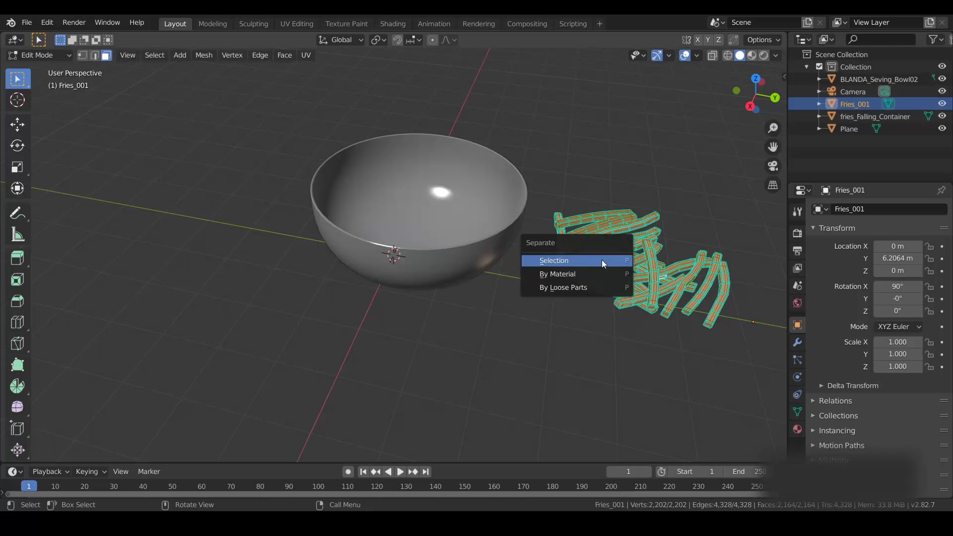
pyautogui.click(552, 288)
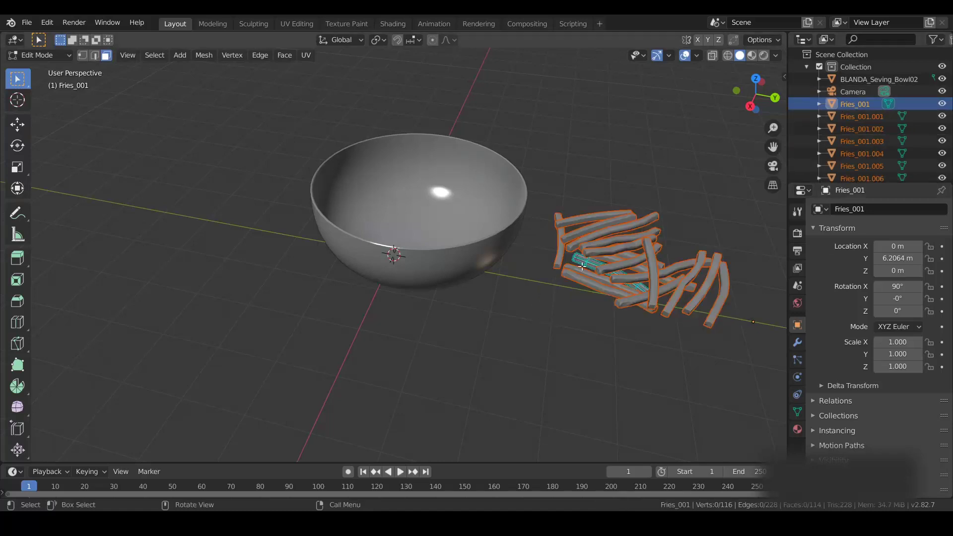
pyautogui.press('Tab')
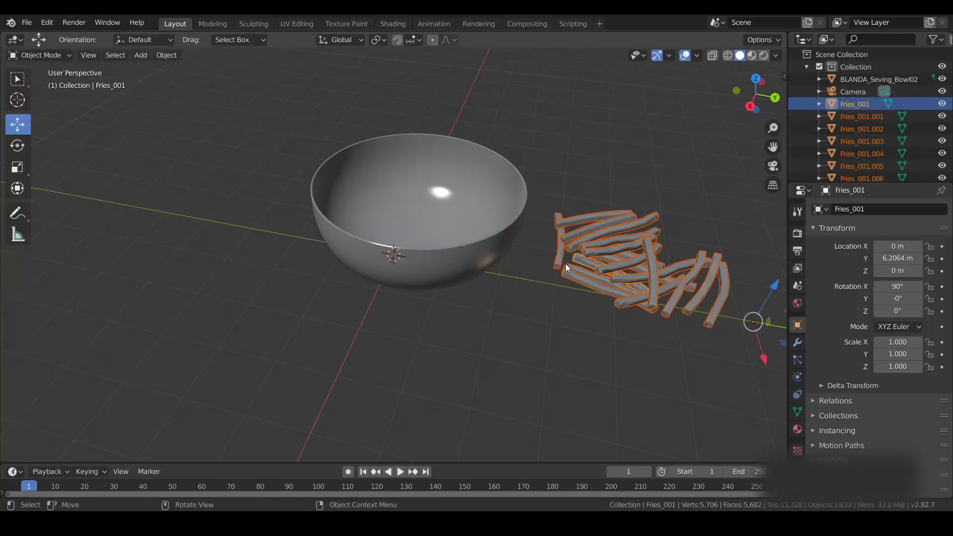
pyautogui.click(552, 310)
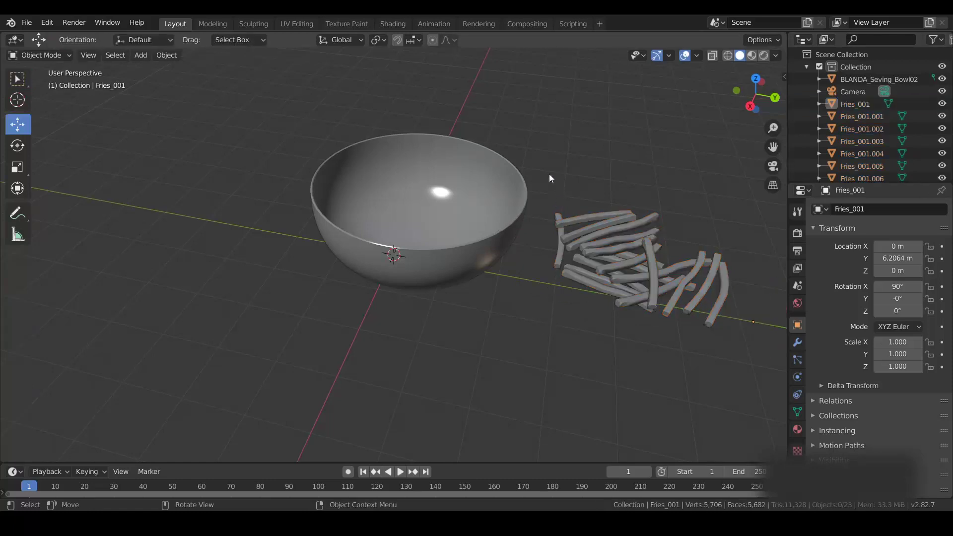
# - Set the origin of all separated fries to their own geometry and select the uppermost fry to check its origin
pyautogui.click(559, 233)
pyautogui.click(600, 333)
pyautogui.moveTo(543, 173); pyautogui.dragTo(743, 350)
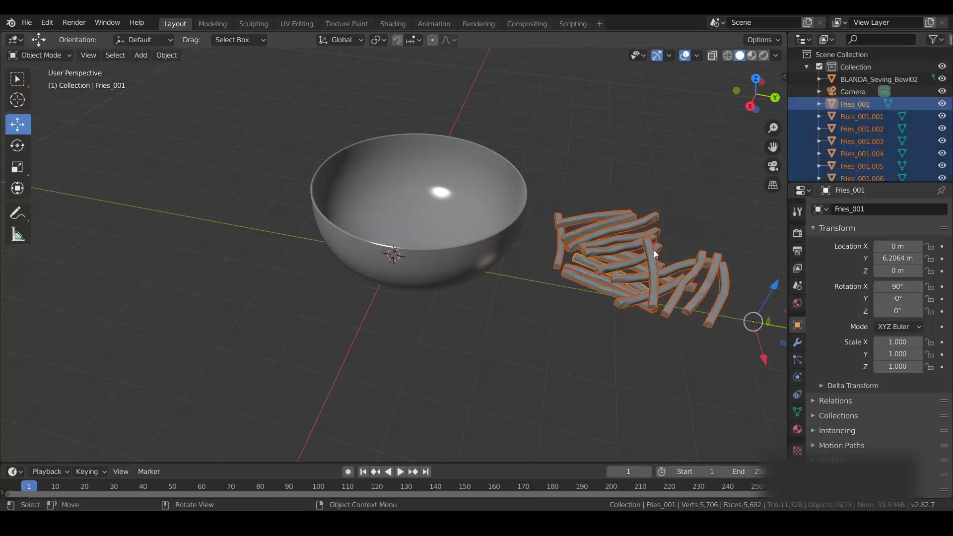
pyautogui.rightClick(607, 235)
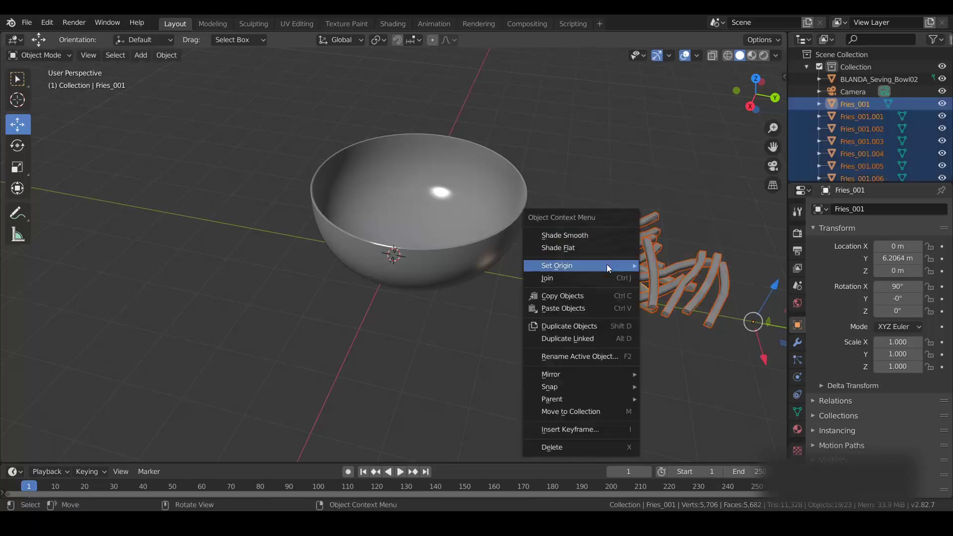
pyautogui.moveTo(607, 265)
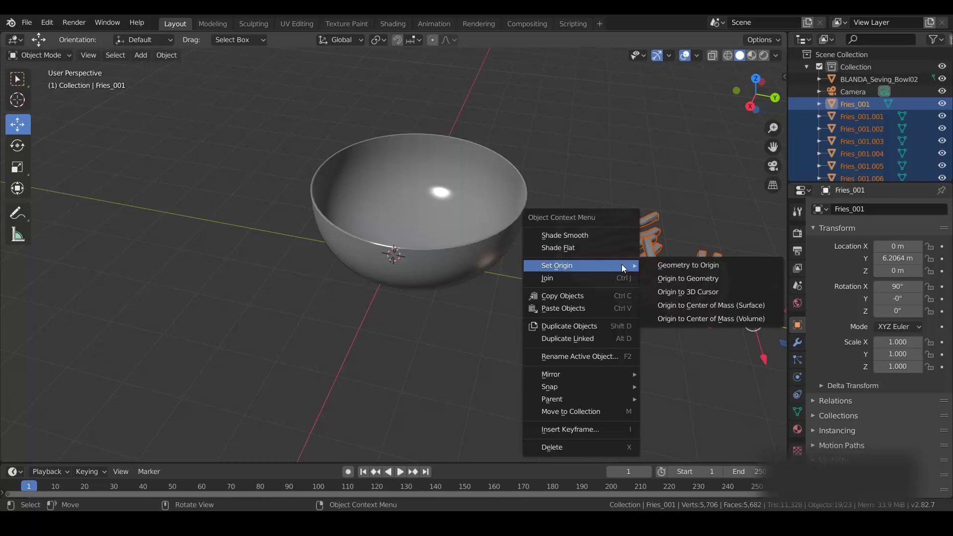
pyautogui.click(684, 279)
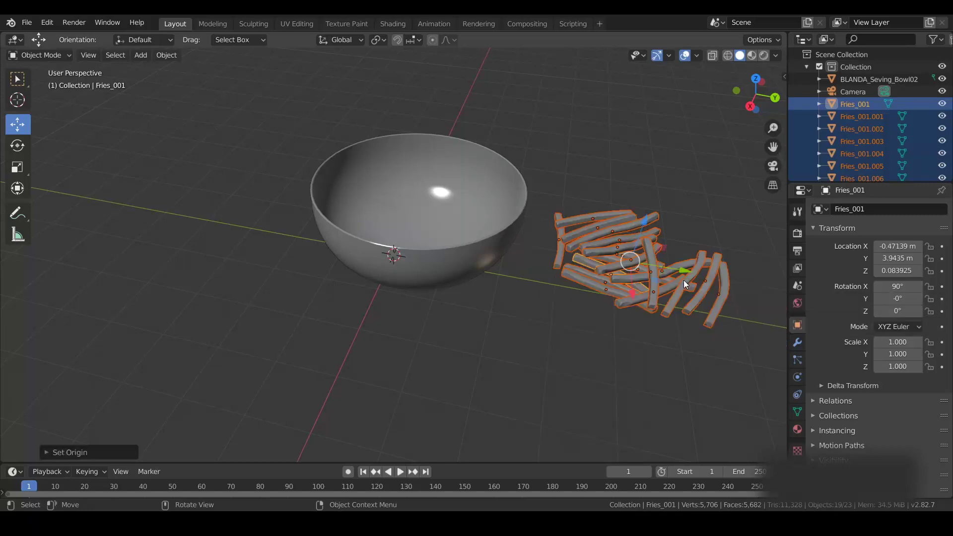
pyautogui.click(580, 331)
pyautogui.click(588, 219)
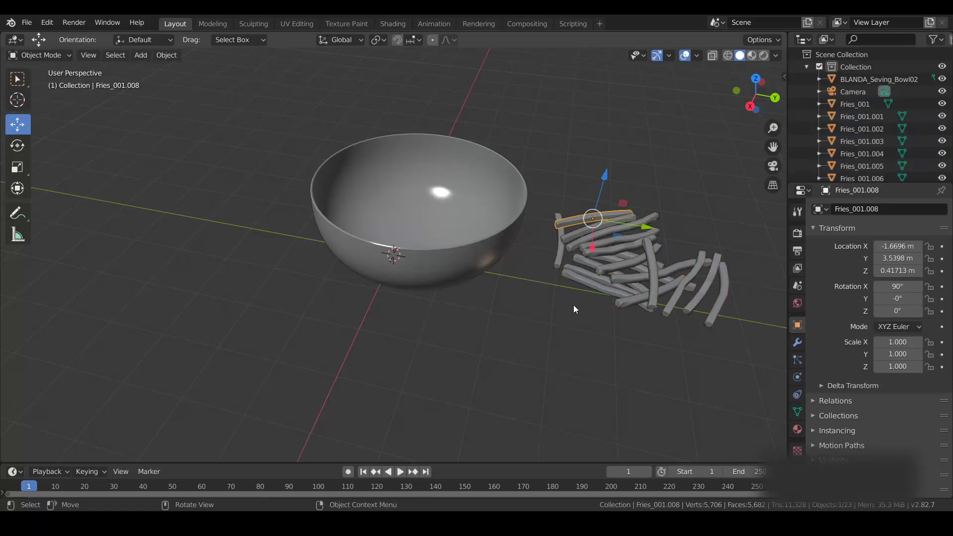
# - Create a new collection in the scene and name it Fries
pyautogui.click(807, 66)
pyautogui.rightClick(824, 102)
pyautogui.click(796, 102)
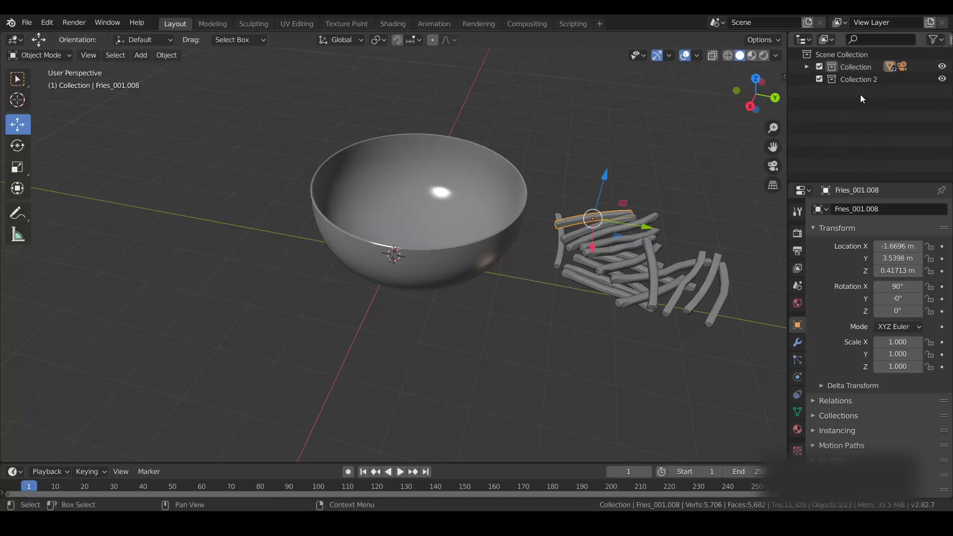
pyautogui.doubleClick(855, 80)
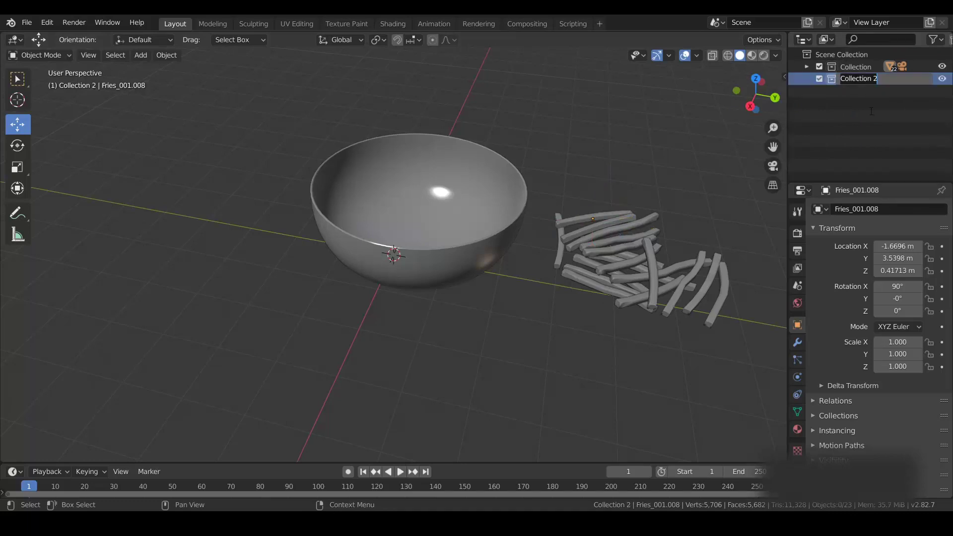
pyautogui.write('Dries')
pyautogui.press('Return')
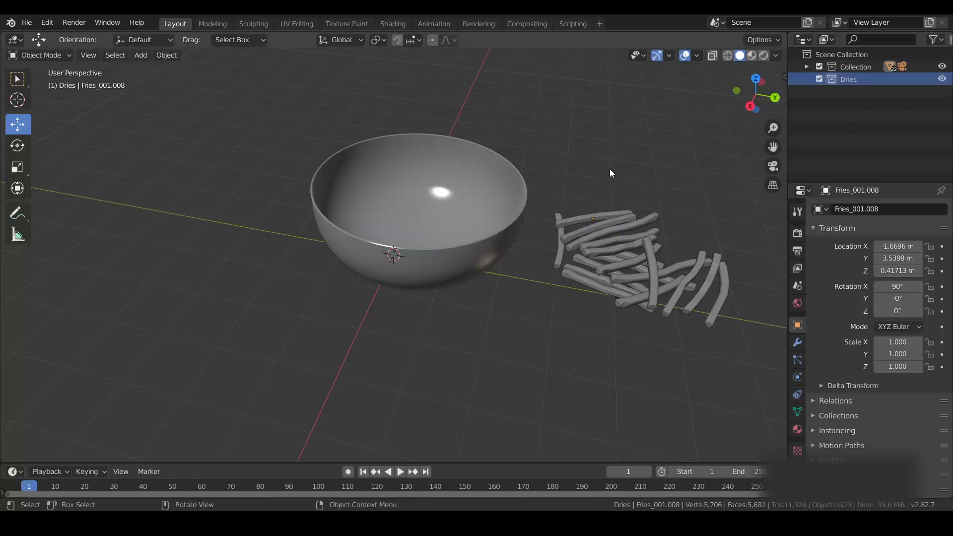
pyautogui.doubleClick(847, 79)
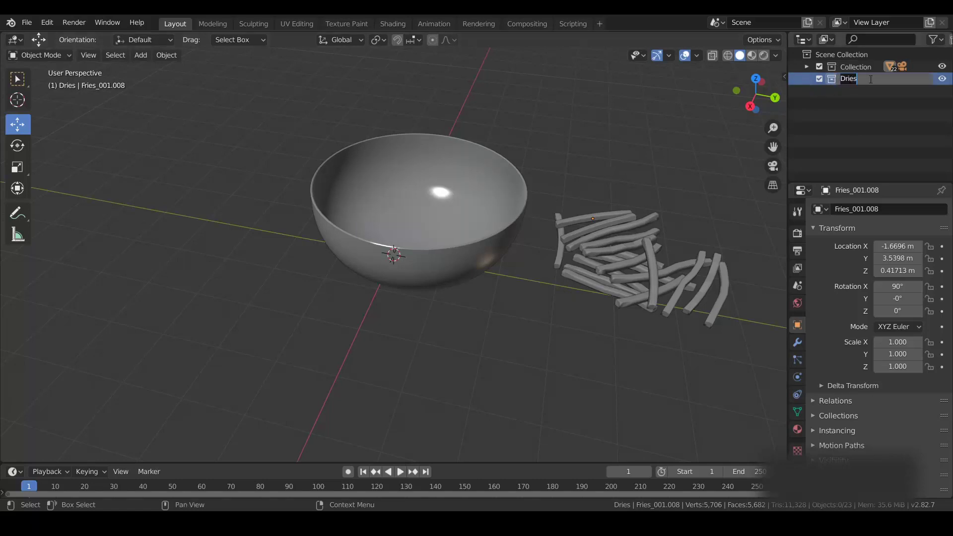
pyautogui.write('Fries')
pyautogui.press('Return')
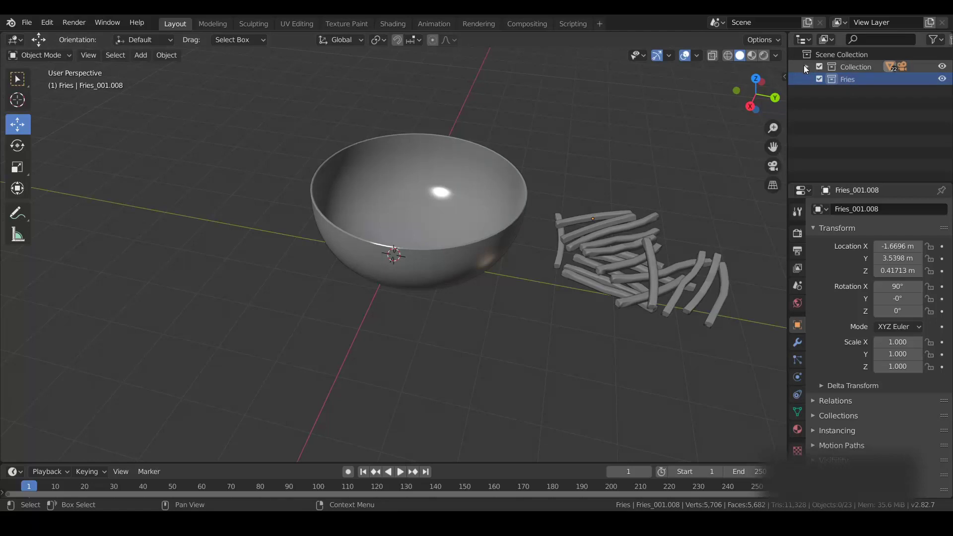
# - Move Fries_001 through Fries_001.018 into the Fries collection, collapse both collections and save the file
pyautogui.click(805, 67)
pyautogui.click(853, 99)
pyautogui.scroll(-3, 857, 150)
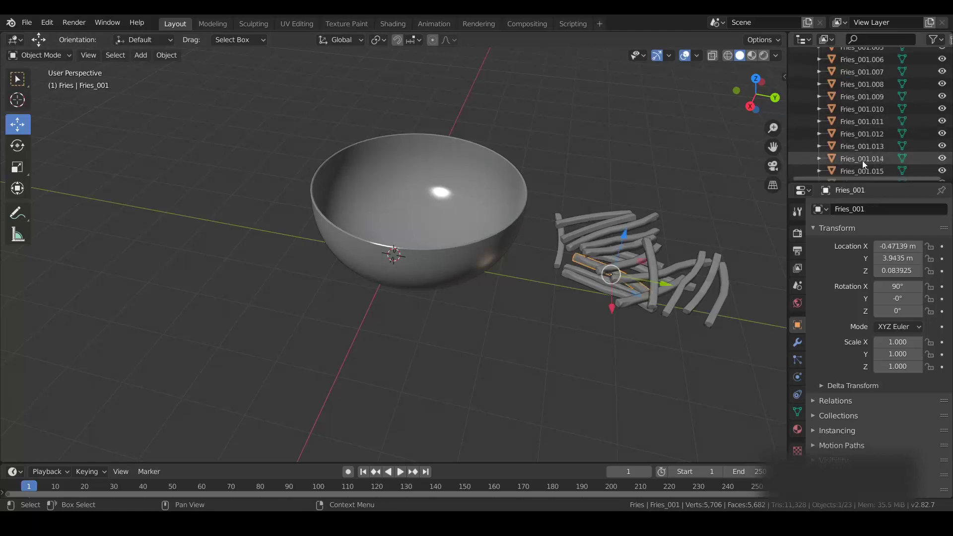
pyautogui.scroll(-3, 862, 160)
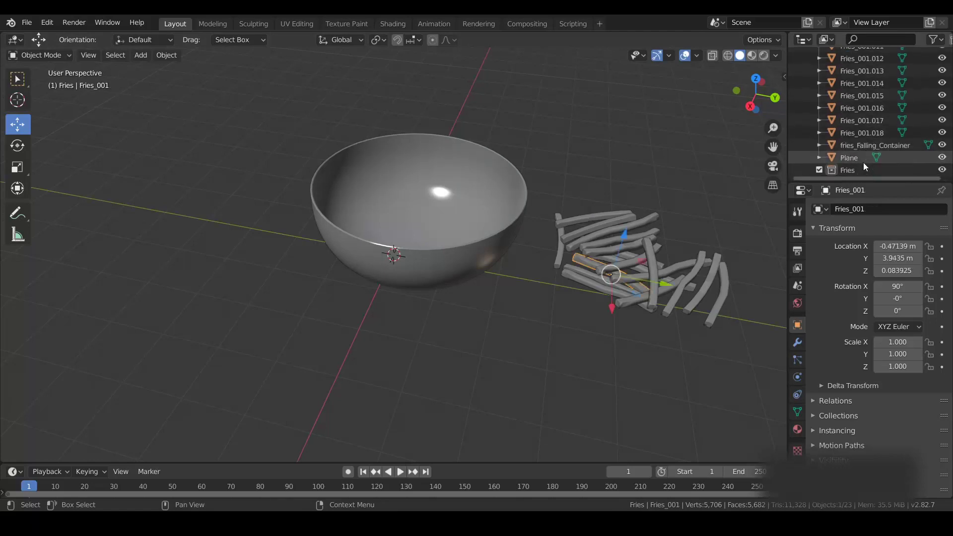
pyautogui.keyDown('shift'); pyautogui.click(863, 132); pyautogui.keyUp('shift')
pyautogui.moveTo(853, 133); pyautogui.dragTo(856, 174)
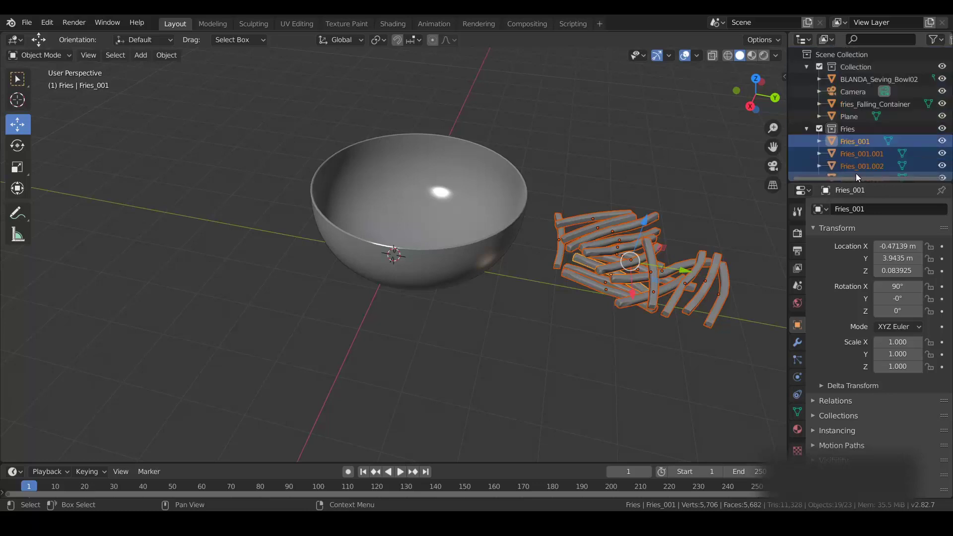
pyautogui.click(807, 129)
pyautogui.click(807, 67)
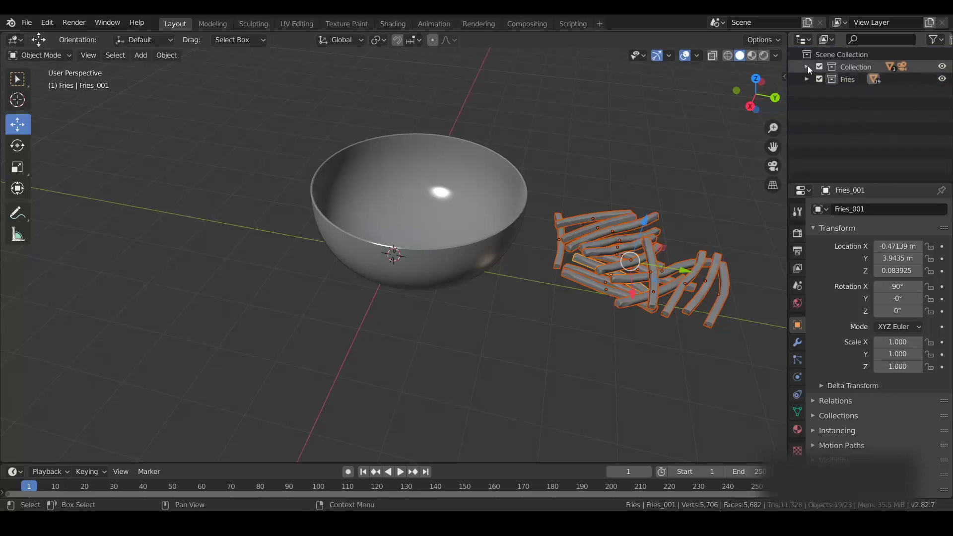
pyautogui.click(572, 142)
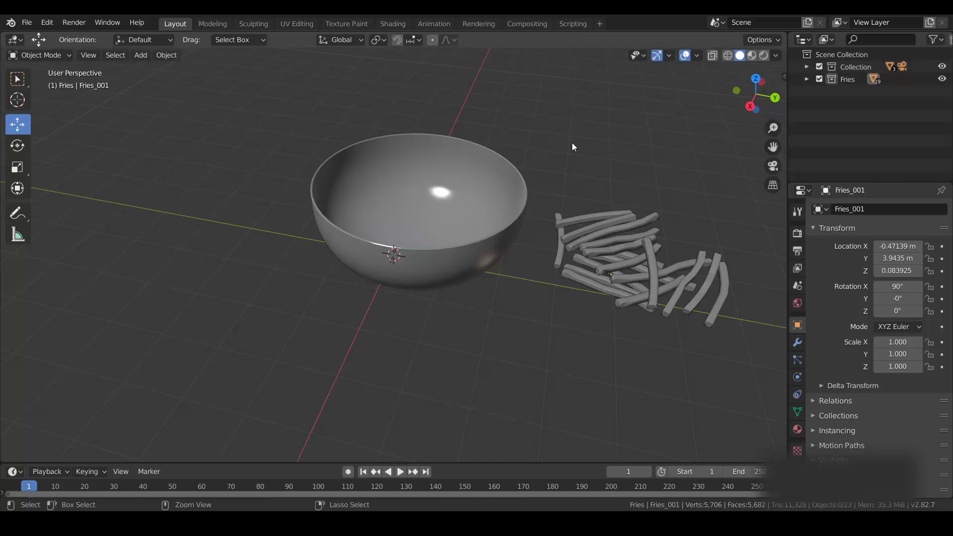
pyautogui.hotkey('ctrl', 's')
# - Move all the fries along Y over the bowl and raise them until Fries_001 is at about Z 6.73 m
pyautogui.moveTo(550, 173); pyautogui.dragTo(763, 349)
pyautogui.moveTo(682, 267); pyautogui.dragTo(467, 242)
pyautogui.scroll(-3, 402, 337)
pyautogui.scroll(-2, 401, 337)
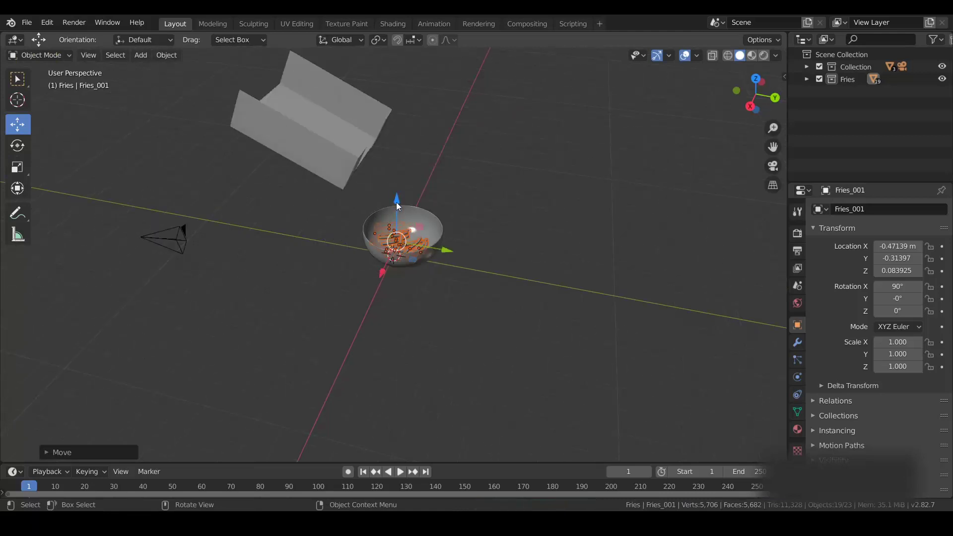
pyautogui.moveTo(396, 201); pyautogui.dragTo(398, 67)
pyautogui.moveTo(438, 175); pyautogui.dragTo(439, 145, button='middle')
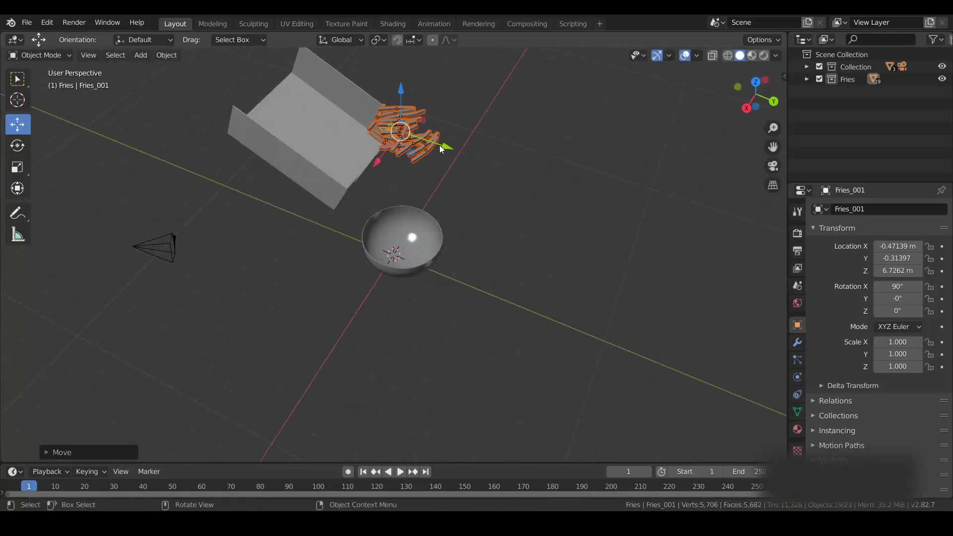
# - Move the fries along Y and X into the container, with Fries_001 at about X 0.42 m and Y -4.07 m
pyautogui.press('g')
pyautogui.press('y')
pyautogui.click(367, 131)
pyautogui.moveTo(416, 181); pyautogui.dragTo(350, 175, button='middle')
pyautogui.moveTo(341, 82); pyautogui.dragTo(314, 84)
pyautogui.moveTo(374, 129); pyautogui.dragTo(490, 143, button='middle')
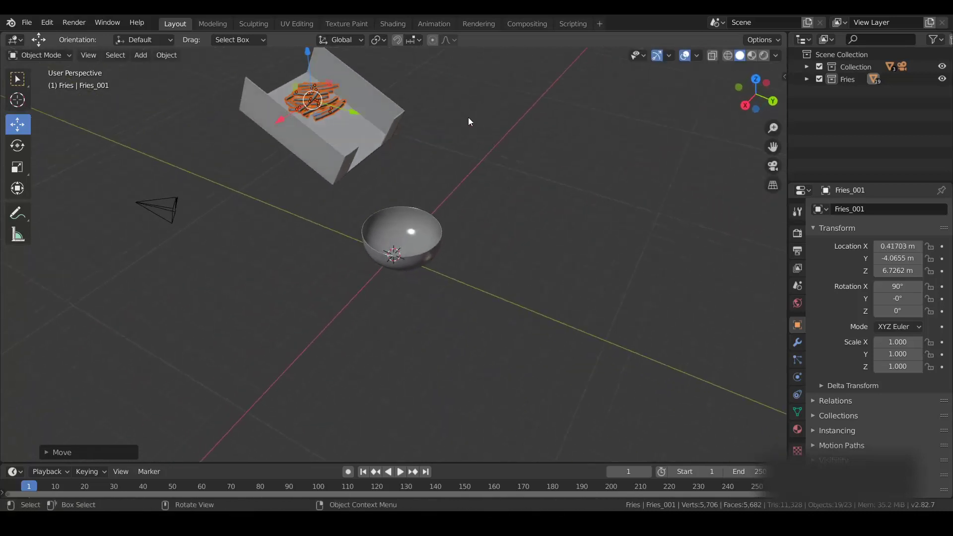
# - Rotate the selected fries about -35° around the global X axis to follow the container's slope
pyautogui.click(17, 146)
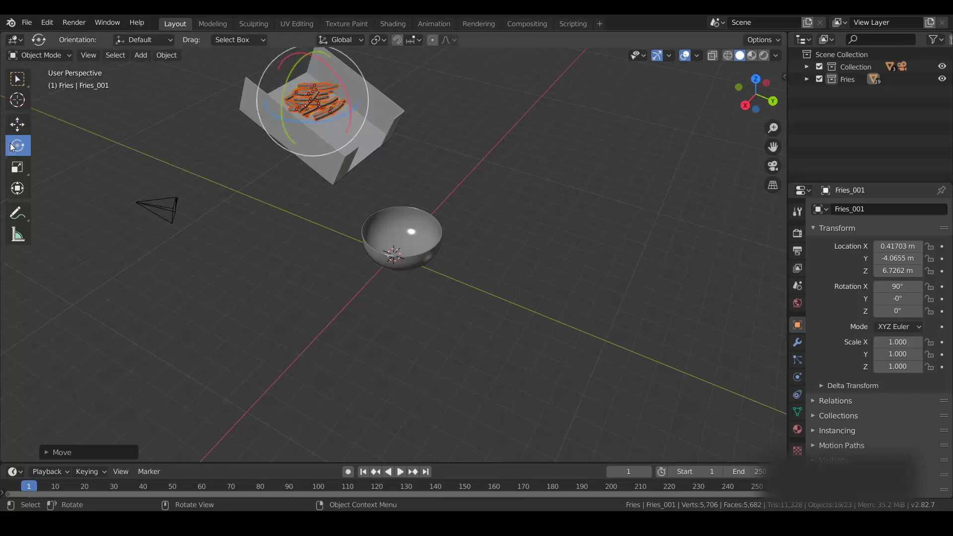
pyautogui.moveTo(331, 67); pyautogui.dragTo(356, 115)
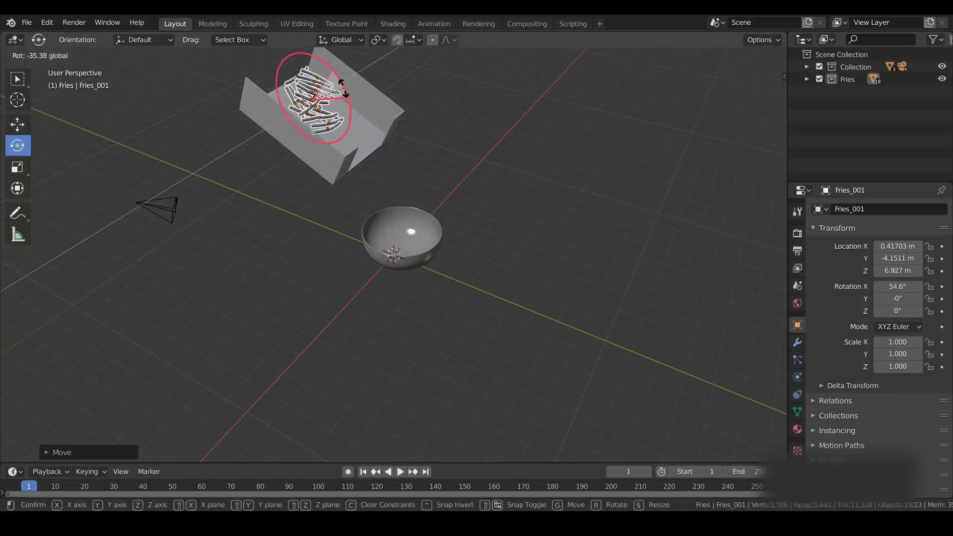
pyautogui.moveTo(356, 115)
pyautogui.mouseDown(button='middle')
pyautogui.moveTo(395, 165)
pyautogui.moveTo(329, 138)
pyautogui.moveTo(326, 118)
pyautogui.moveTo(338, 112)
pyautogui.moveTo(368, 130)
pyautogui.mouseUp(button='middle')
# - Lower the fries toward the container floor, with Fries_001 at about Z 6.80 m, and deselect them
pyautogui.click(18, 124)
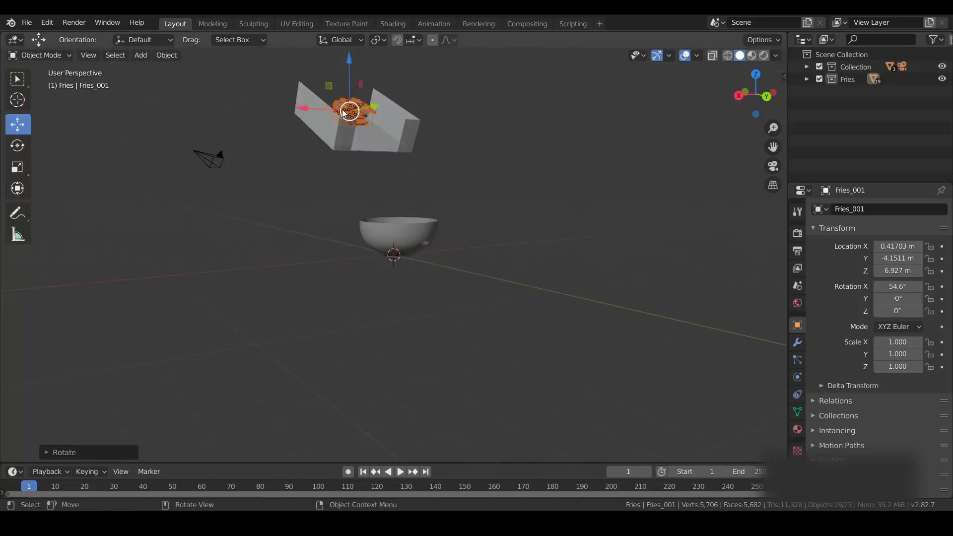
pyautogui.moveTo(350, 61); pyautogui.dragTo(351, 70)
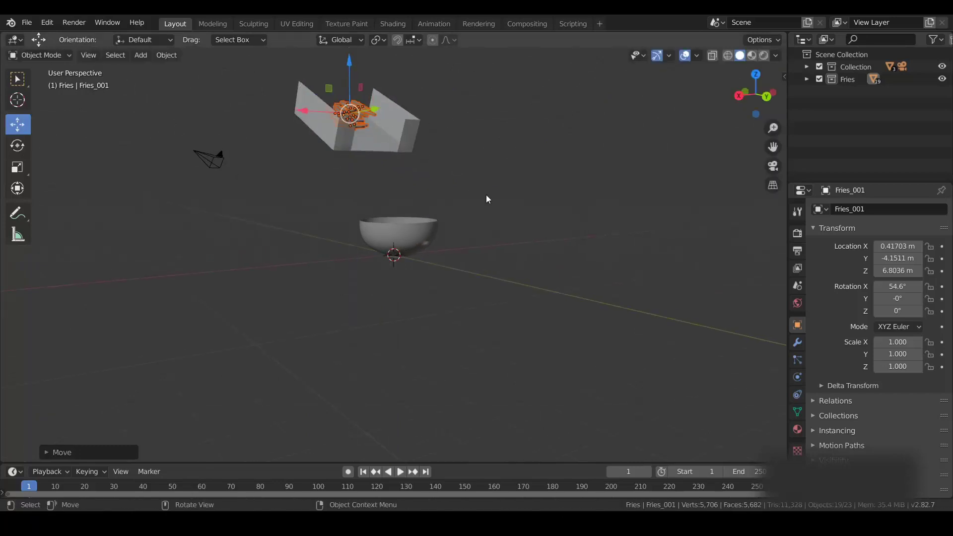
pyautogui.moveTo(487, 195); pyautogui.dragTo(469, 234, button='middle')
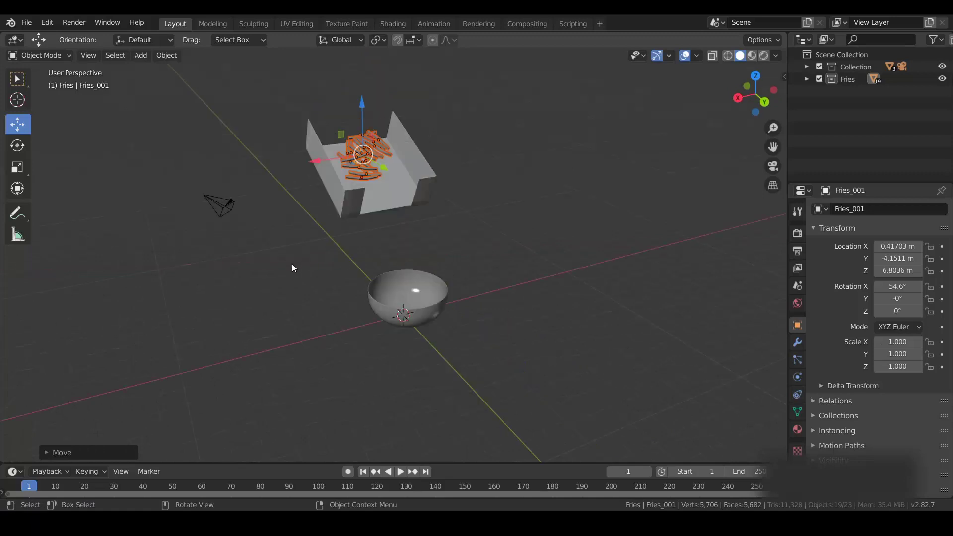
pyautogui.moveTo(292, 268); pyautogui.dragTo(631, 217, button='middle')
pyautogui.click(425, 223)
pyautogui.moveTo(504, 227); pyautogui.dragTo(483, 246, button='middle')
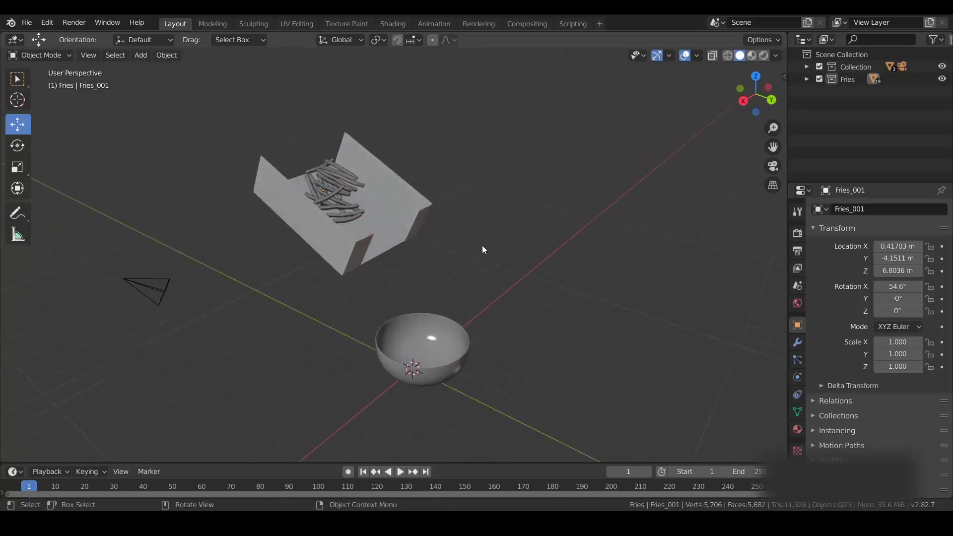
# - Add an active rigid body to Fries_001 and set its mass to 0.3 kg
pyautogui.click(807, 79)
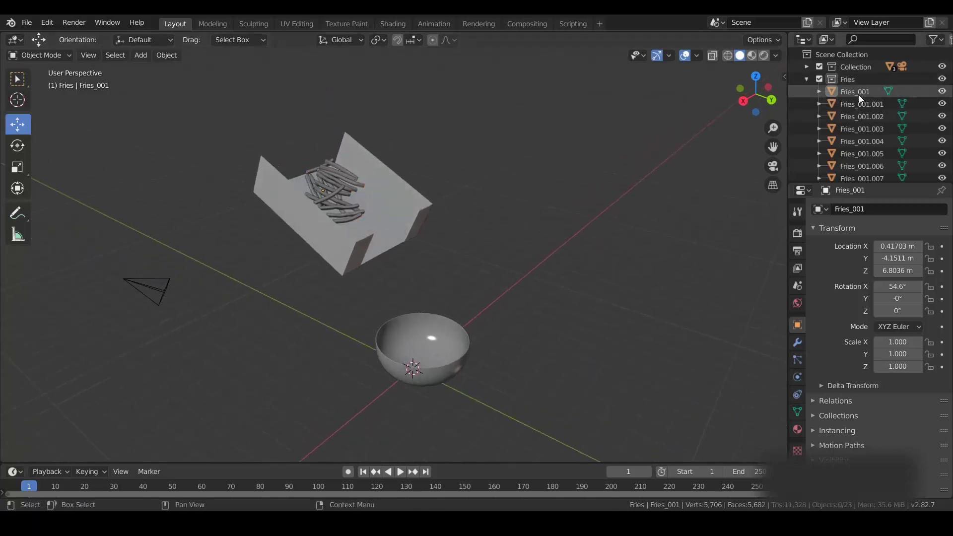
pyautogui.click(858, 95)
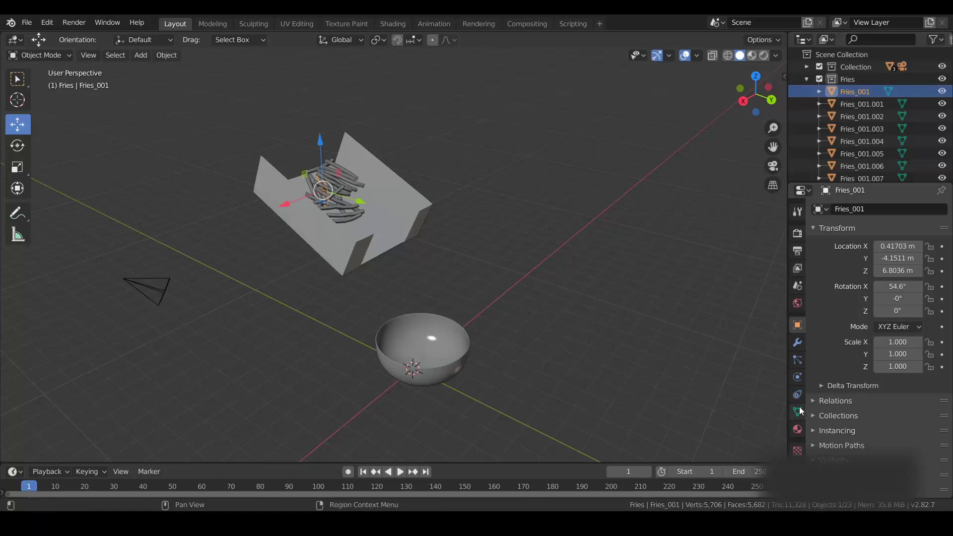
pyautogui.click(796, 382)
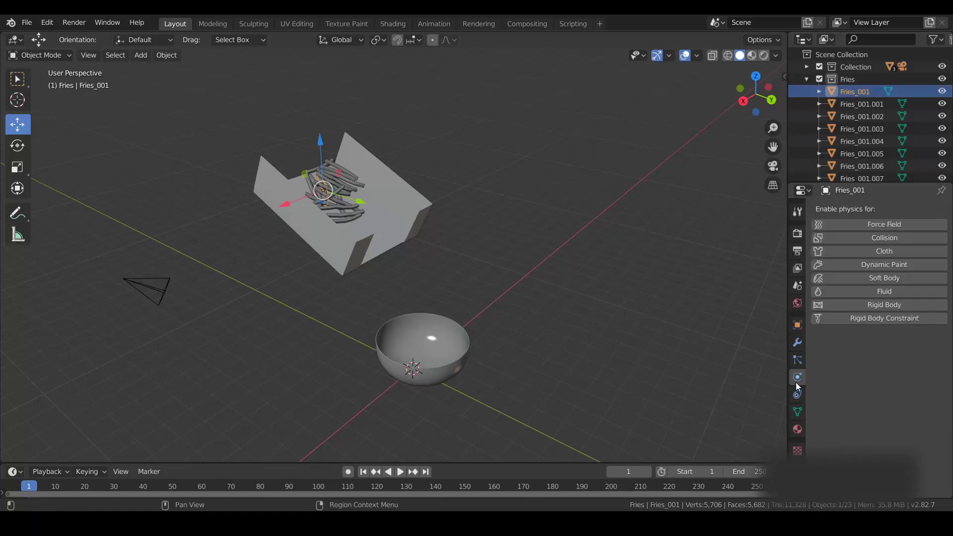
pyautogui.click(872, 305)
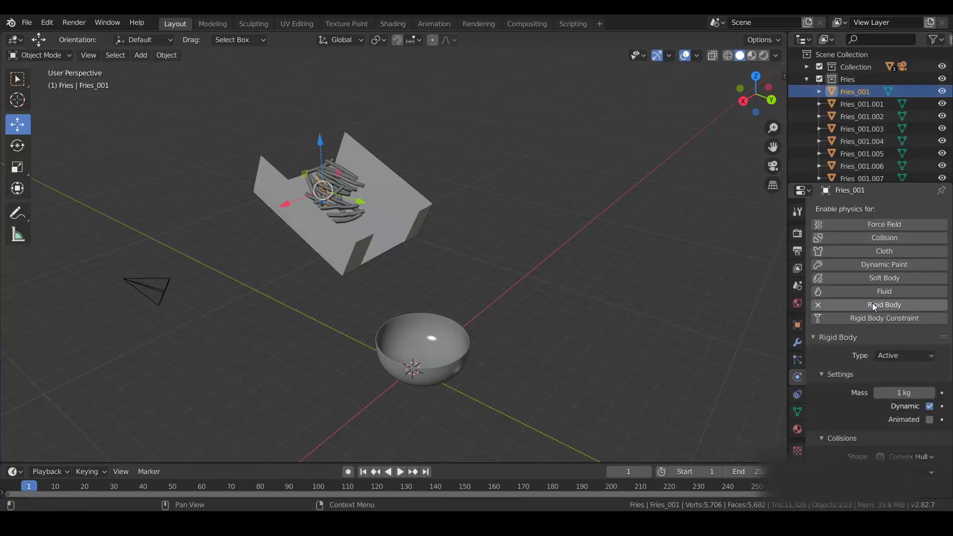
pyautogui.click(904, 393)
pyautogui.write('0.3')
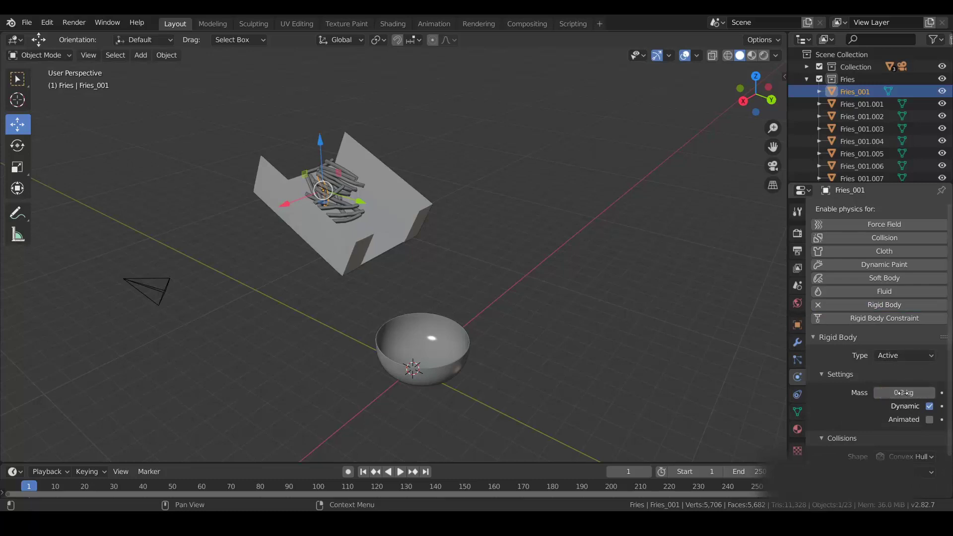
pyautogui.press('Return')
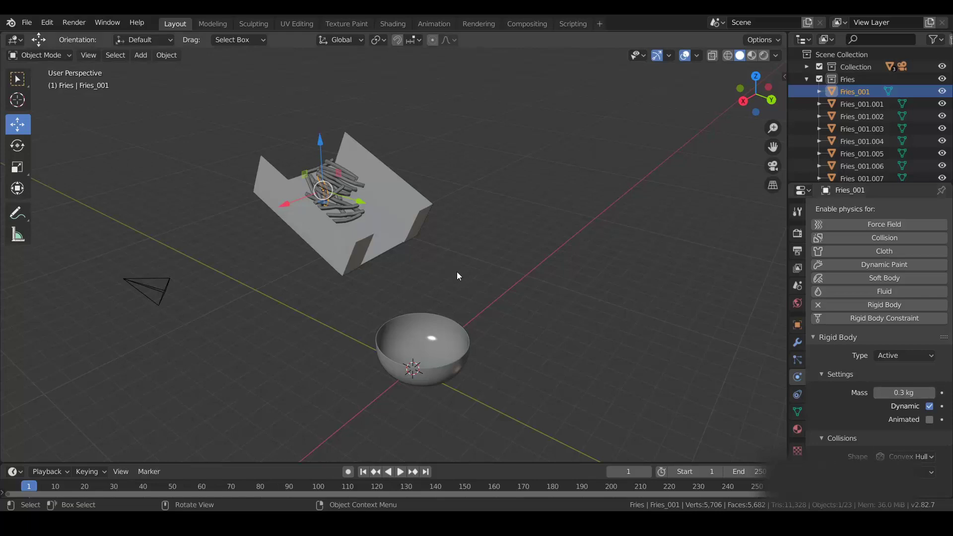
pyautogui.moveTo(456, 272); pyautogui.dragTo(488, 266, button='middle')
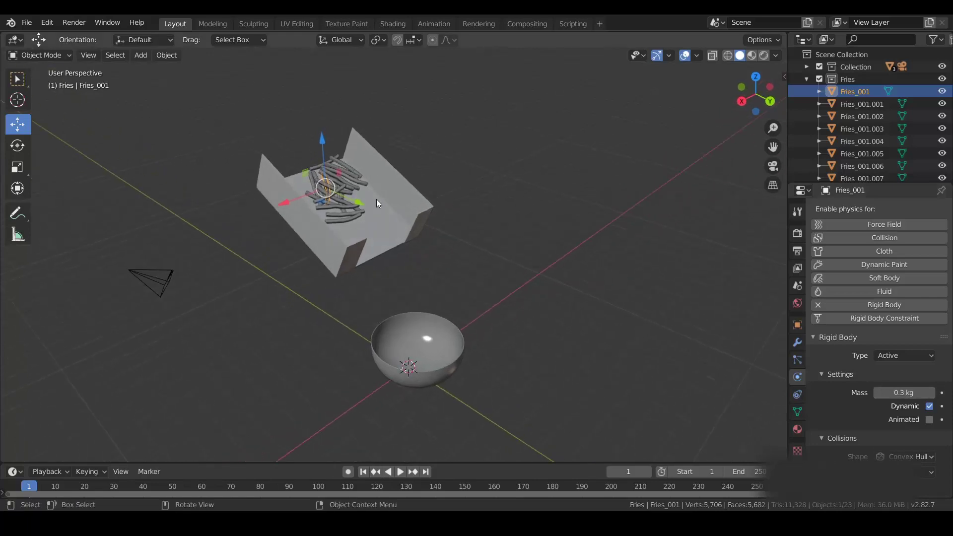
# - Copy the rigid body settings from Fries_001 to all the other fries, through Fries_001.018
pyautogui.moveTo(543, 214); pyautogui.dragTo(714, 181, button='middle')
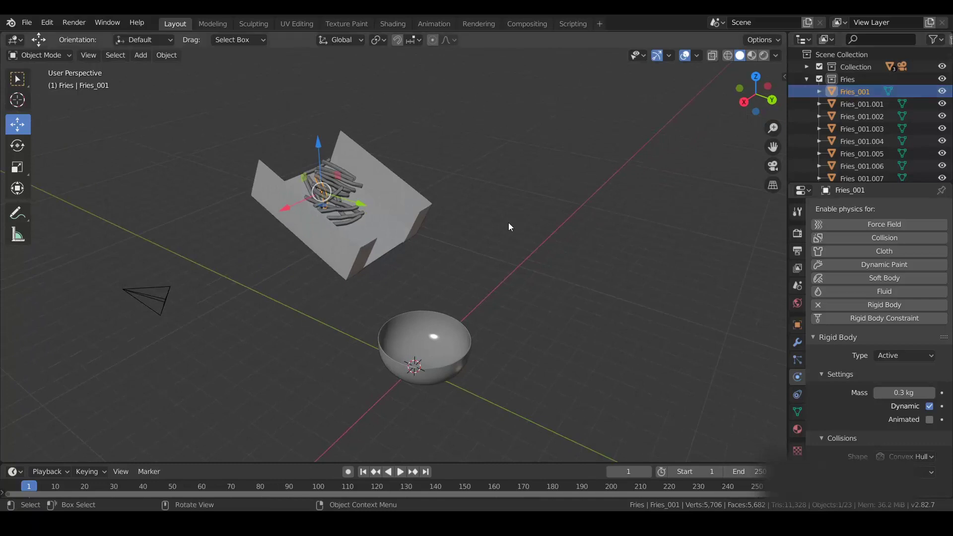
pyautogui.scroll(-5, 848, 128)
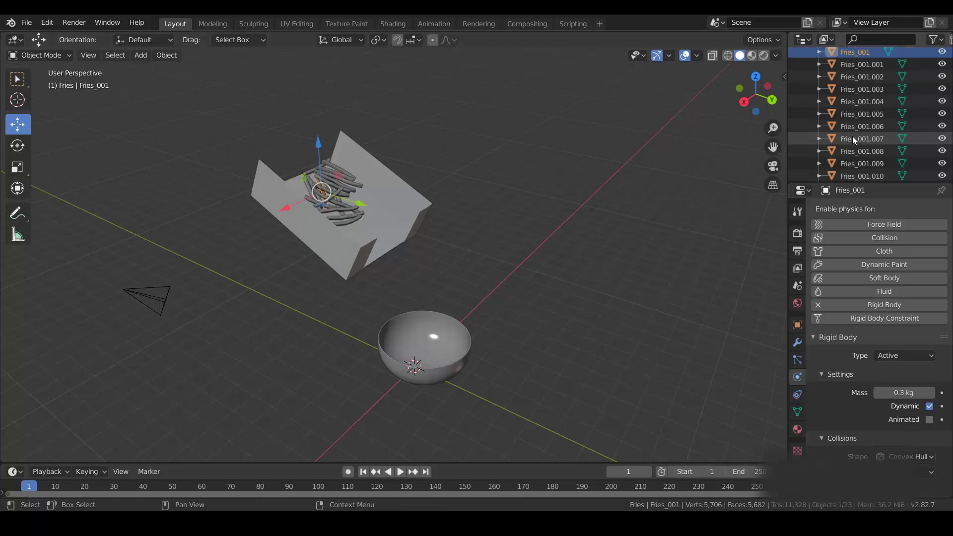
pyautogui.keyDown('shift'); pyautogui.click(857, 170); pyautogui.keyUp('shift')
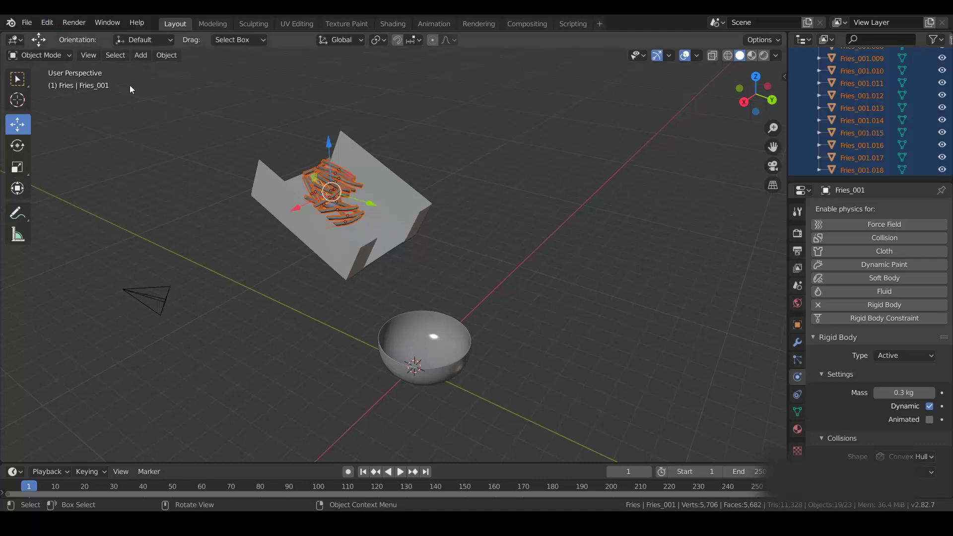
pyautogui.click(167, 55)
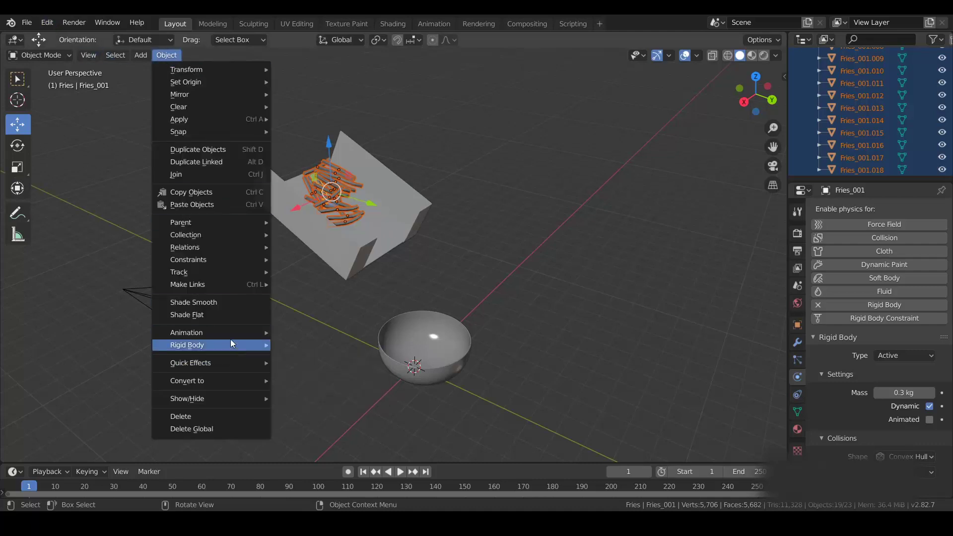
pyautogui.moveTo(220, 347)
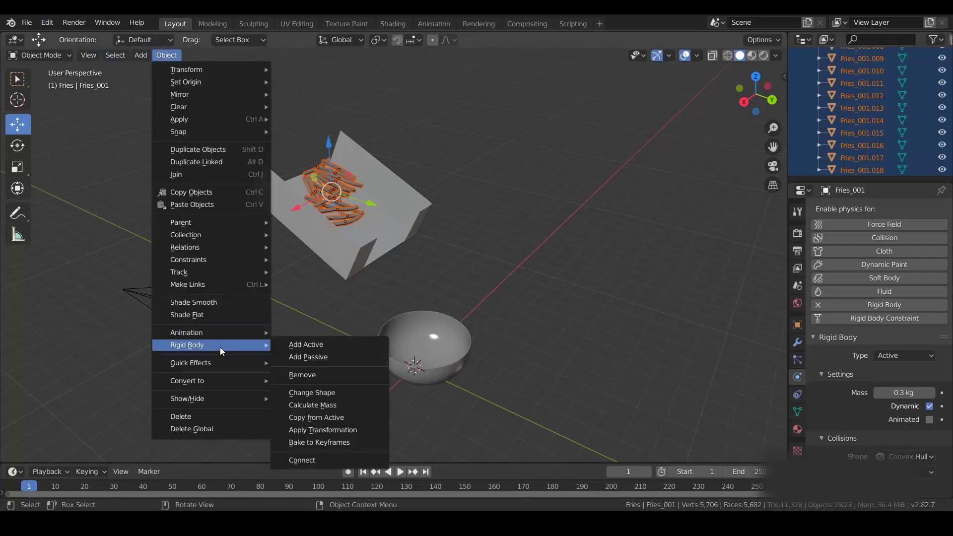
pyautogui.click(326, 418)
pyautogui.click(445, 205)
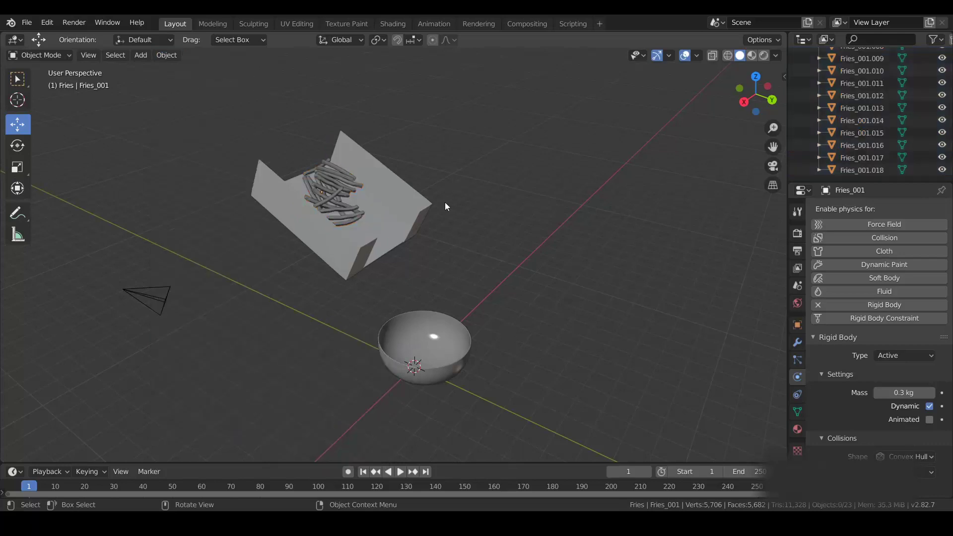
pyautogui.click(353, 179)
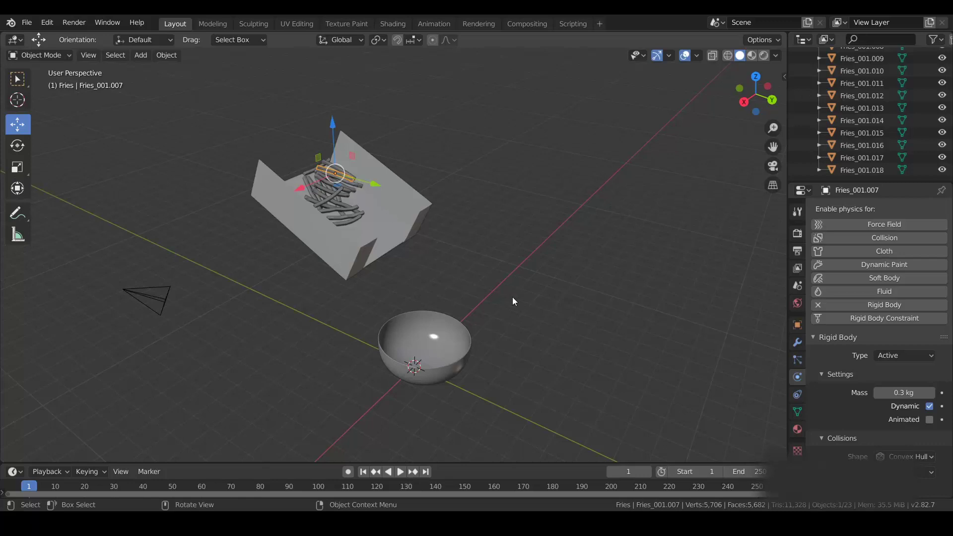
# - Give the container plane a passive rigid body with a Mesh collision shape
pyautogui.moveTo(513, 298); pyautogui.dragTo(446, 243, button='middle')
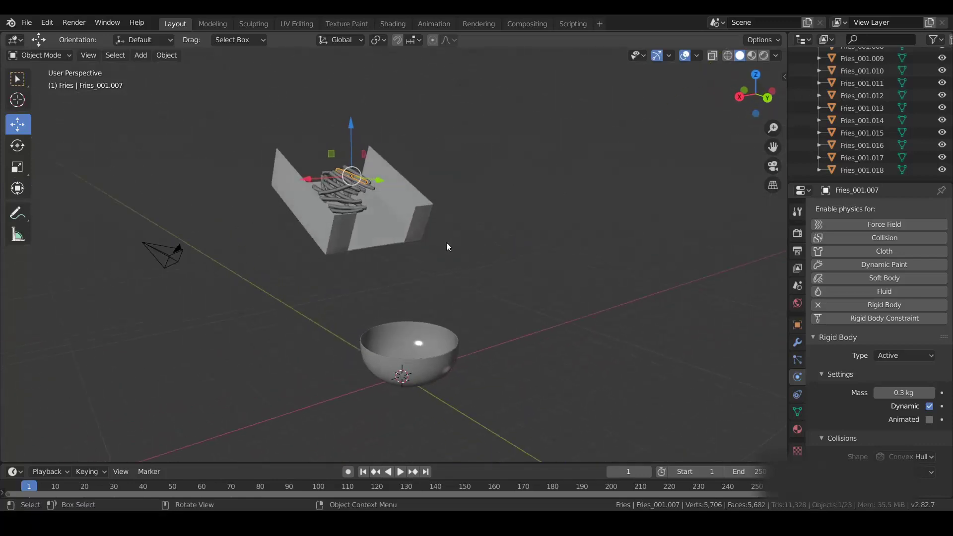
pyautogui.click(419, 214)
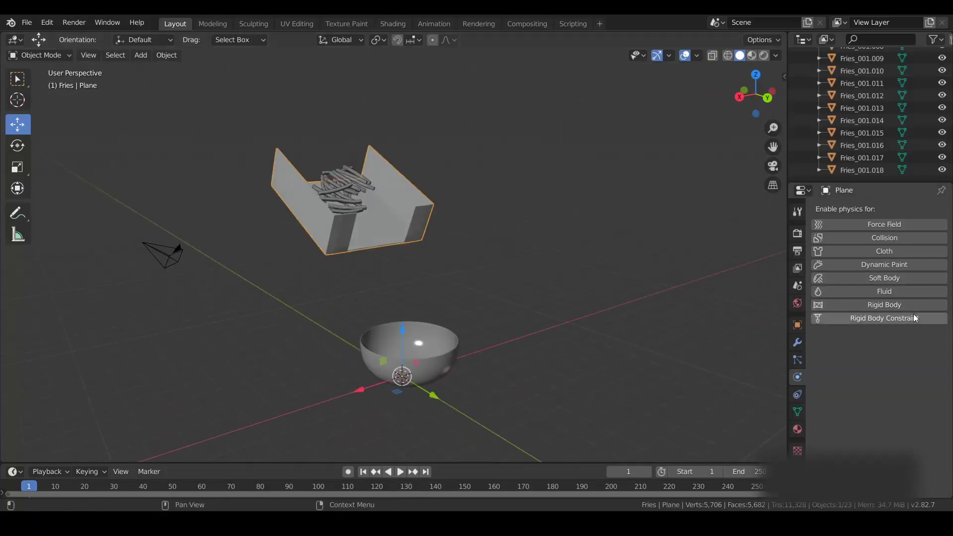
pyautogui.click(880, 305)
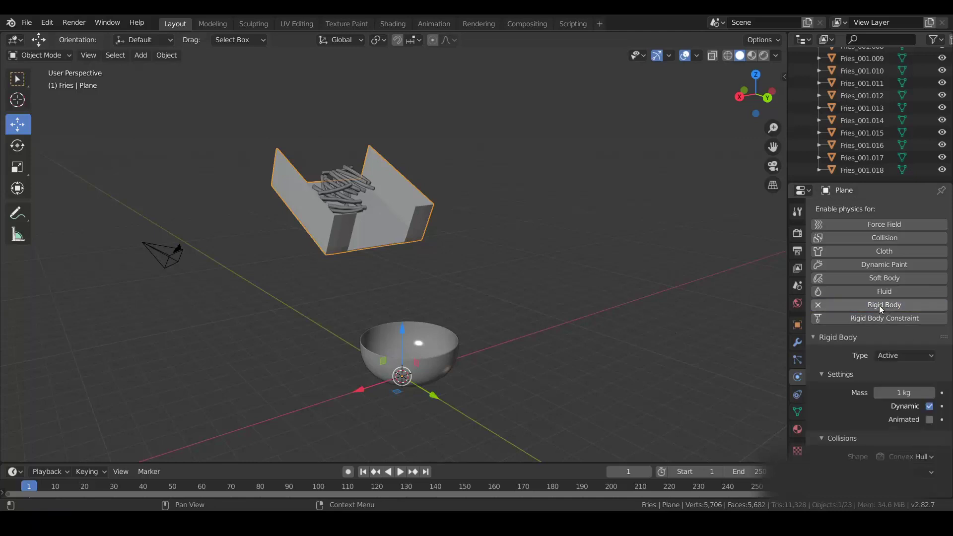
pyautogui.click(904, 355)
pyautogui.click(893, 382)
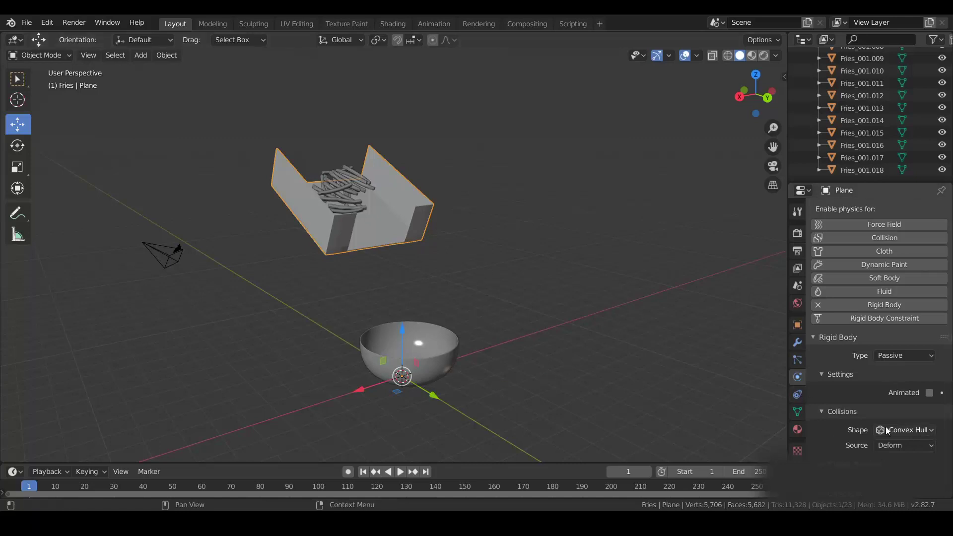
pyautogui.click(911, 429)
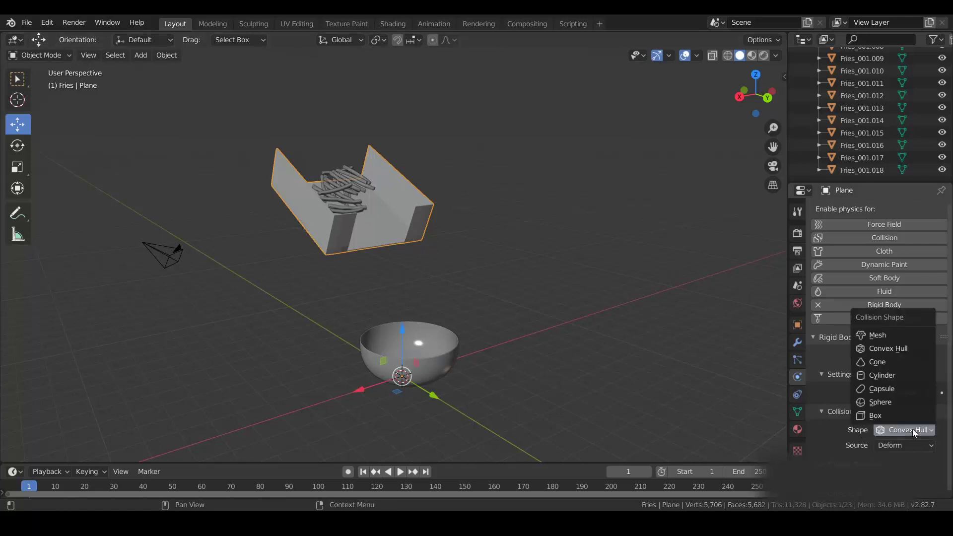
pyautogui.click(895, 330)
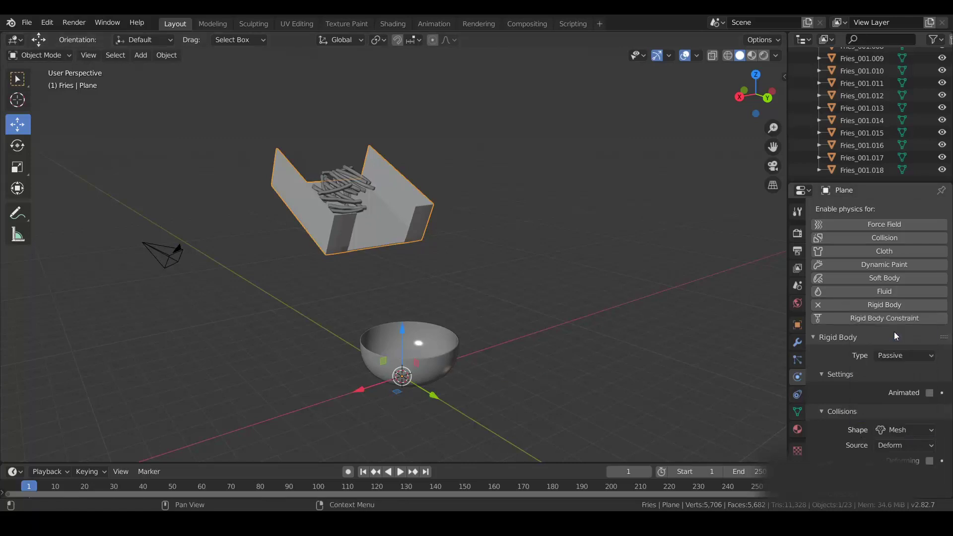
# - Give the serving bowl a passive rigid body with a Mesh collision shape and save the file
pyautogui.click(450, 343)
pyautogui.click(875, 304)
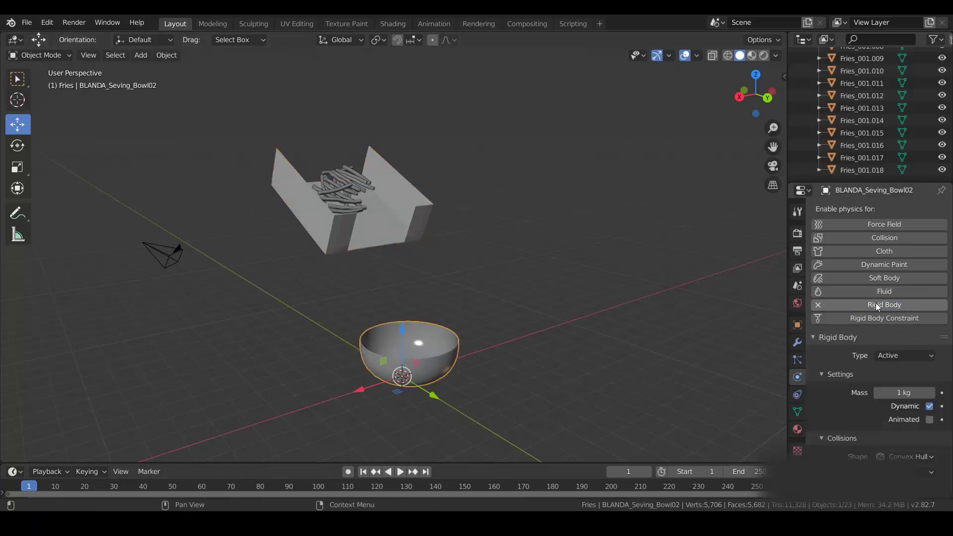
pyautogui.click(903, 356)
pyautogui.click(889, 382)
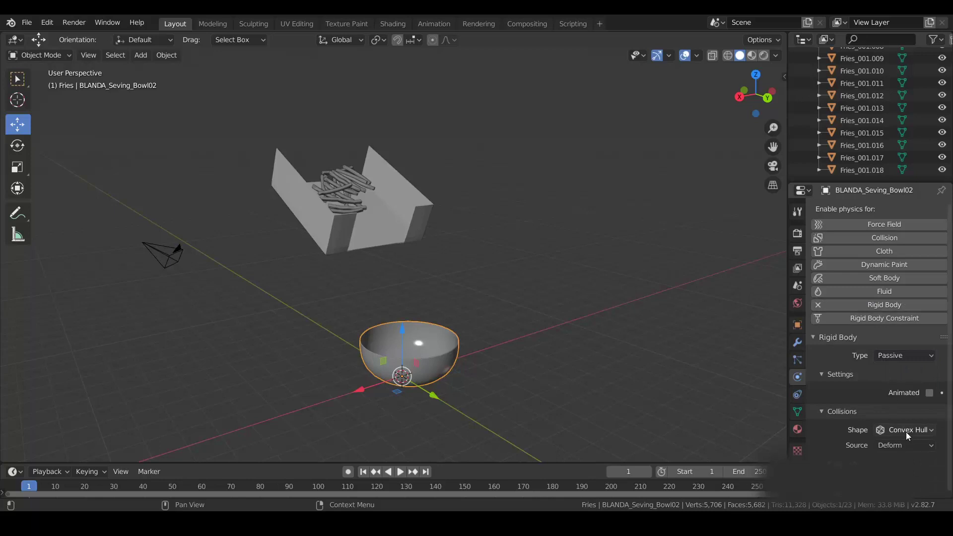
pyautogui.click(906, 430)
pyautogui.click(894, 332)
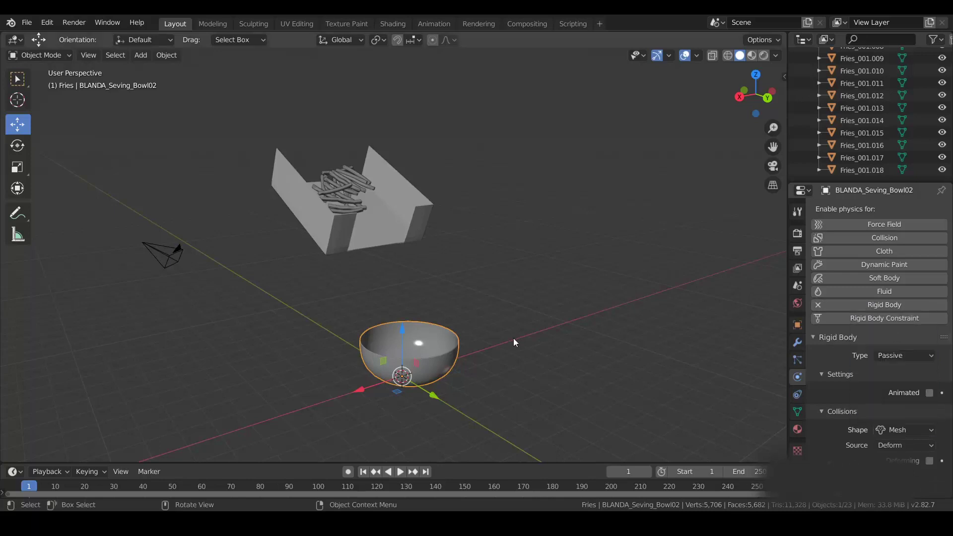
pyautogui.moveTo(513, 338); pyautogui.dragTo(544, 350, button='middle')
pyautogui.hotkey('ctrl', 's')
# - Set the scene's end frame to 125
pyautogui.moveTo(586, 375); pyautogui.dragTo(589, 330, button='middle')
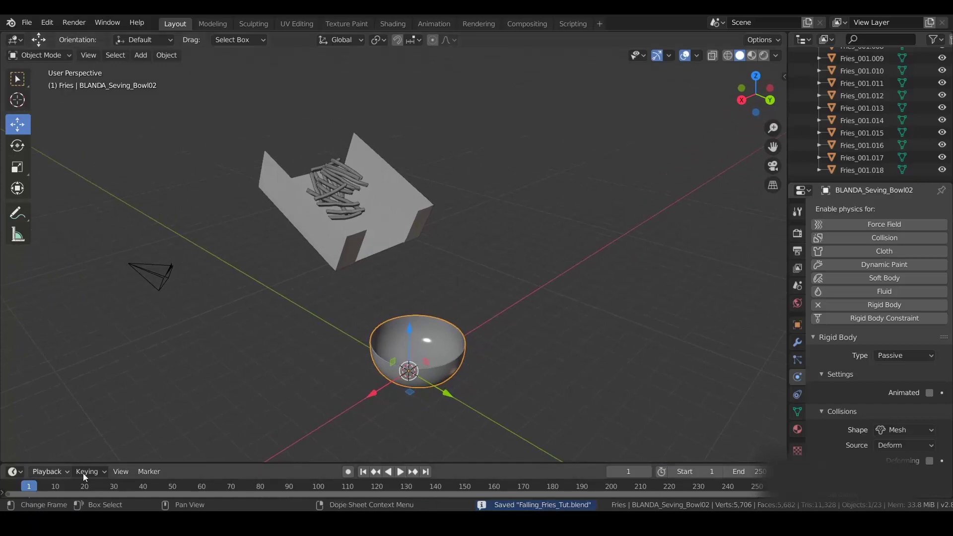
pyautogui.click(761, 472)
pyautogui.write('125')
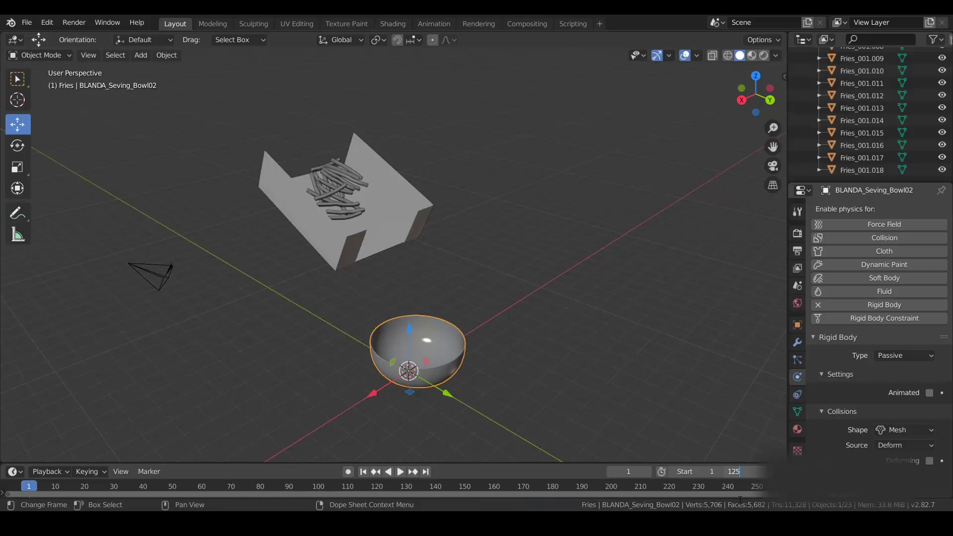
pyautogui.press('Return')
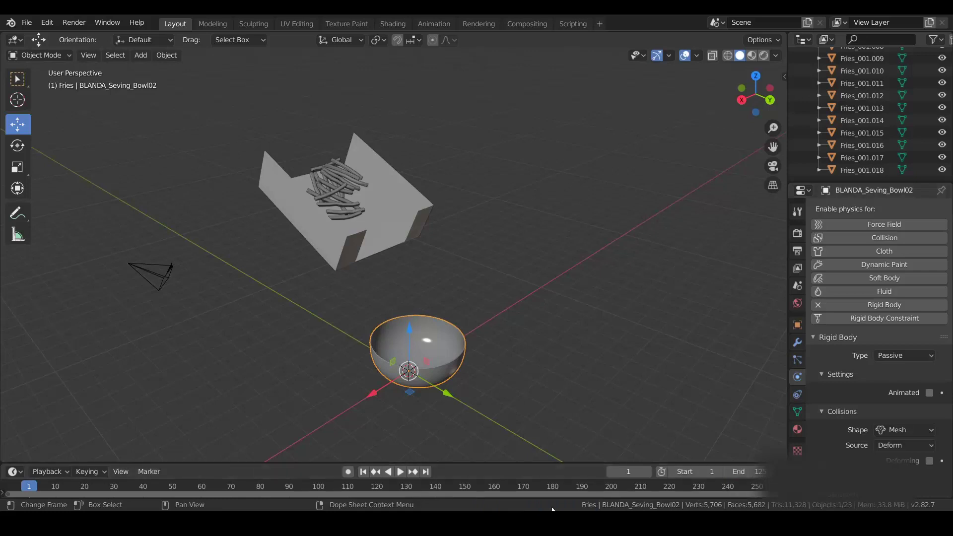
pyautogui.scroll(-2, 377, 486)
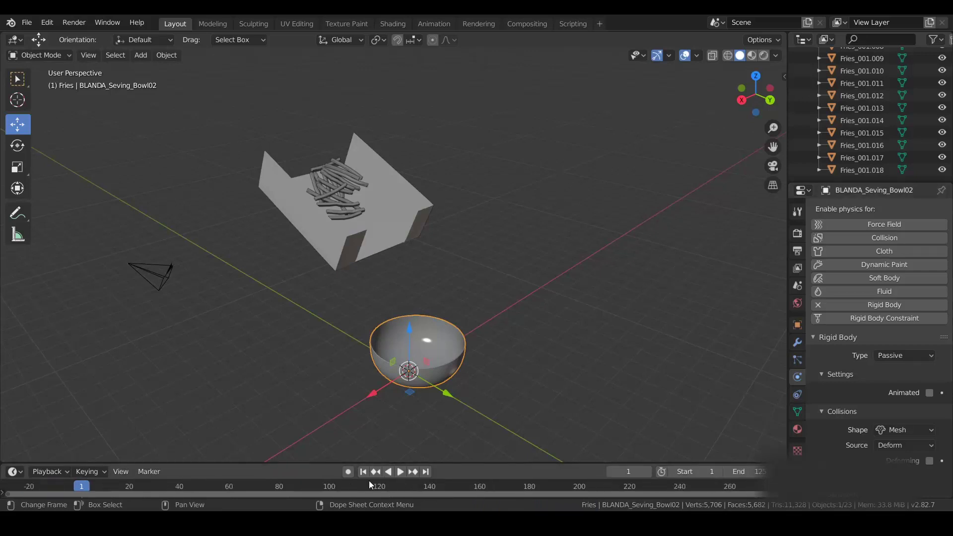
# - Enlarge the timeline area, frame the full animation range in it, and save the file
pyautogui.click(446, 462)
pyautogui.moveTo(446, 463); pyautogui.dragTo(441, 390)
pyautogui.moveTo(388, 447); pyautogui.dragTo(529, 445, button='middle')
pyautogui.scroll(3, 529, 445)
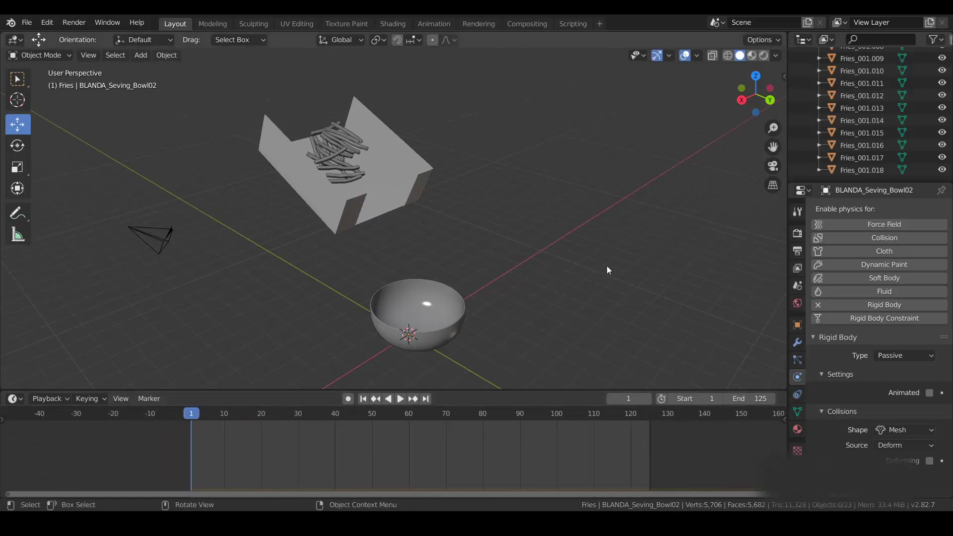
pyautogui.hotkey('ctrl', 's')
# - Play the simulation to check how the fries slide out of the container into the bowl
pyautogui.keyDown('shift'); pyautogui.moveTo(594, 376); pyautogui.dragTo(550, 348, button='middle'); pyautogui.keyUp('shift')
pyautogui.click(400, 399)
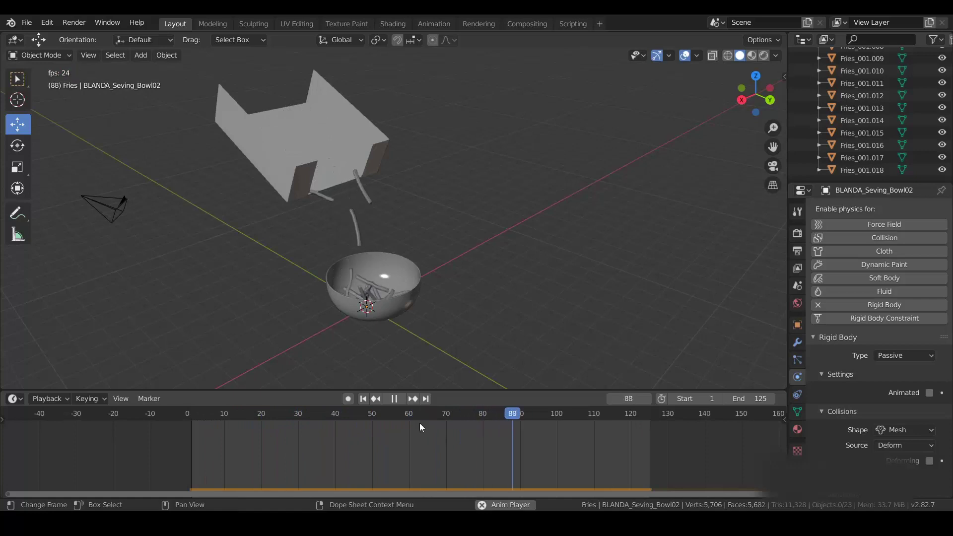
pyautogui.click(395, 399)
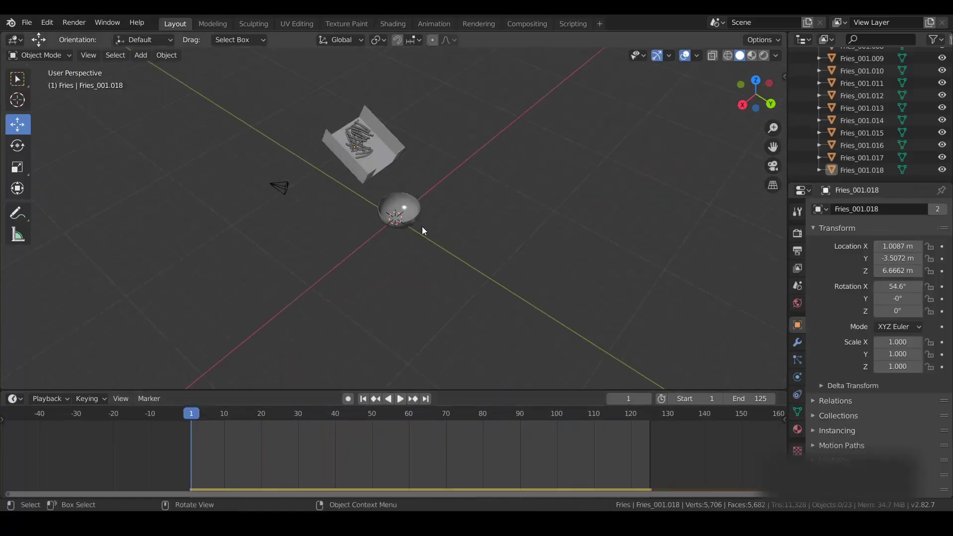
# - Replay the simulation from frame 1 with the container and bowl in closer view, and return to the first frame
pyautogui.moveTo(423, 229); pyautogui.dragTo(397, 218, button='middle')
pyautogui.press('KP_0')
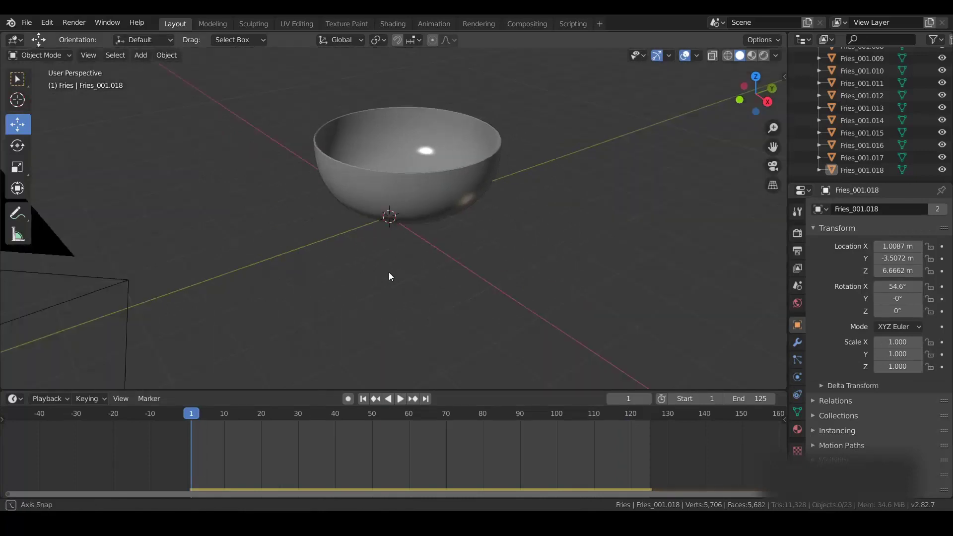
pyautogui.press('KP_0')
pyautogui.scroll(-5, 412, 244)
pyautogui.moveTo(402, 263); pyautogui.dragTo(462, 226, button='middle')
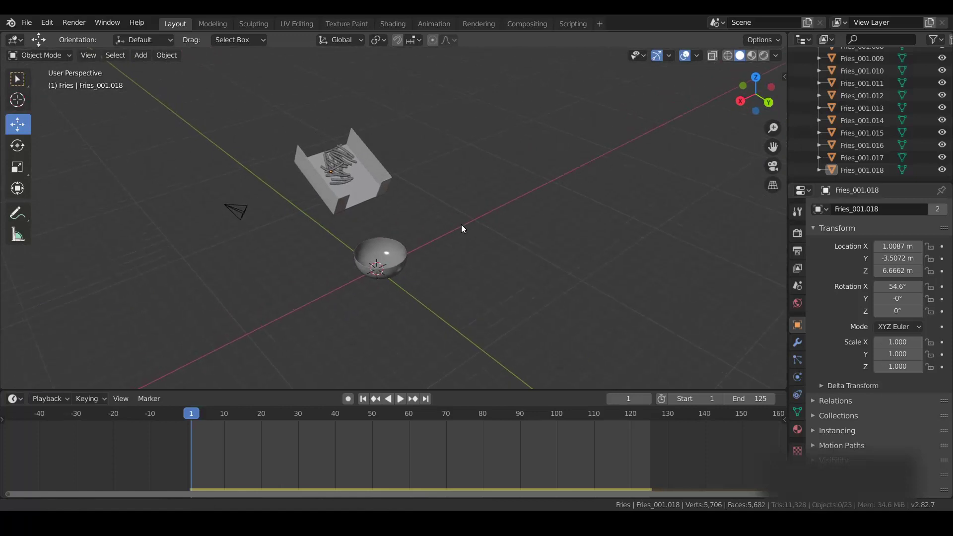
pyautogui.scroll(4, 394, 238)
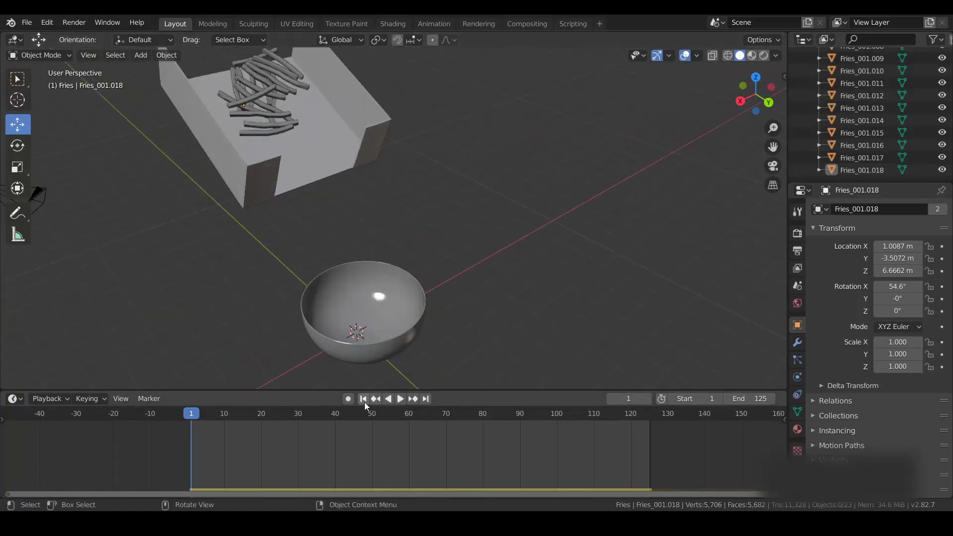
pyautogui.click(400, 399)
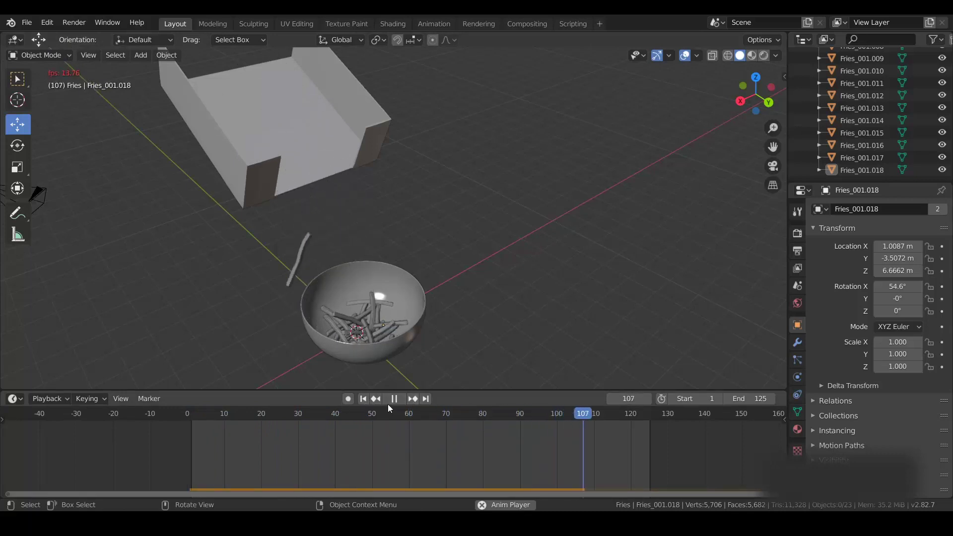
pyautogui.click(386, 400)
pyautogui.click(363, 399)
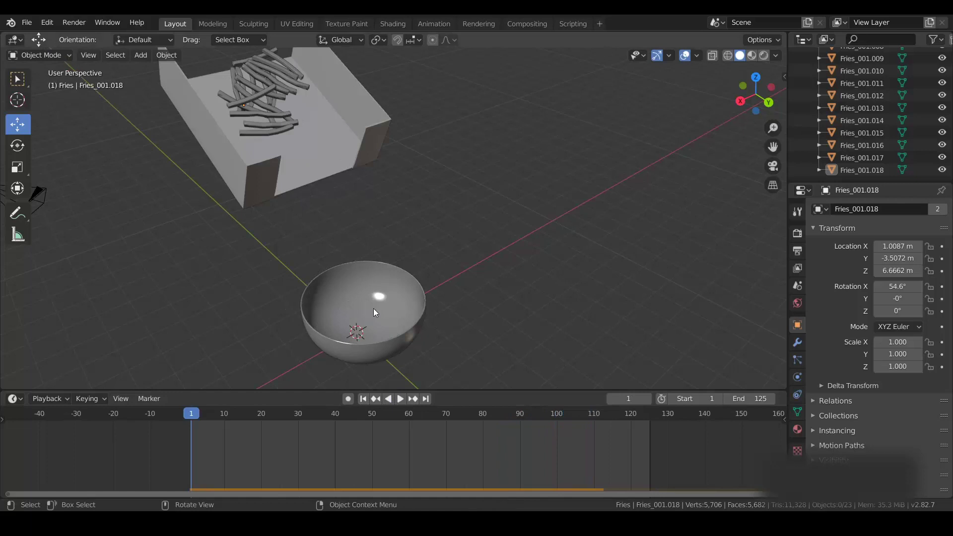
# - Watch the fries land in the bowl from another angle, stop playback and rewind to frame 1
pyautogui.keyDown('shift'); pyautogui.moveTo(432, 230); pyautogui.dragTo(449, 272, button='middle'); pyautogui.keyUp('shift')
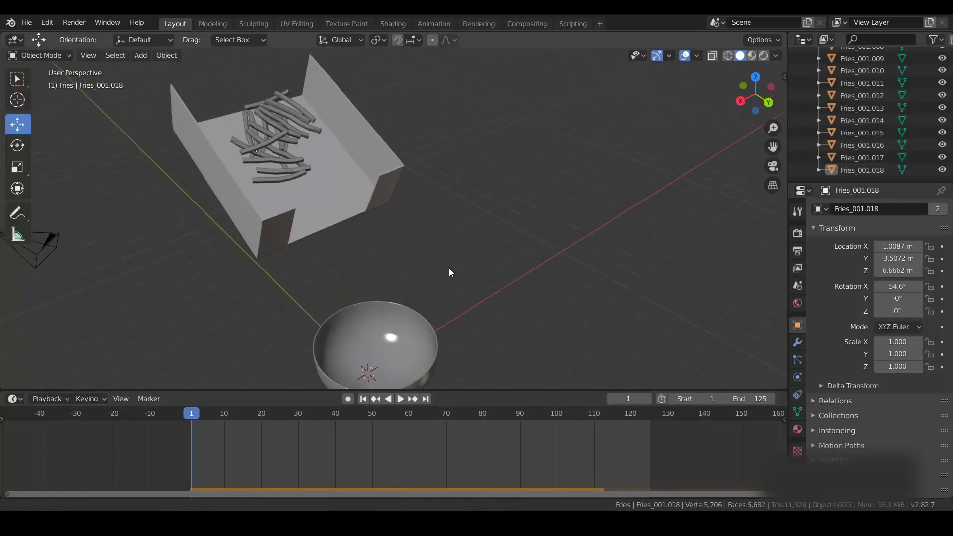
pyautogui.scroll(3, 449, 272)
pyautogui.scroll(-3, 327, 204)
pyautogui.moveTo(328, 204); pyautogui.dragTo(419, 236, button='middle')
pyautogui.scroll(3, 417, 263)
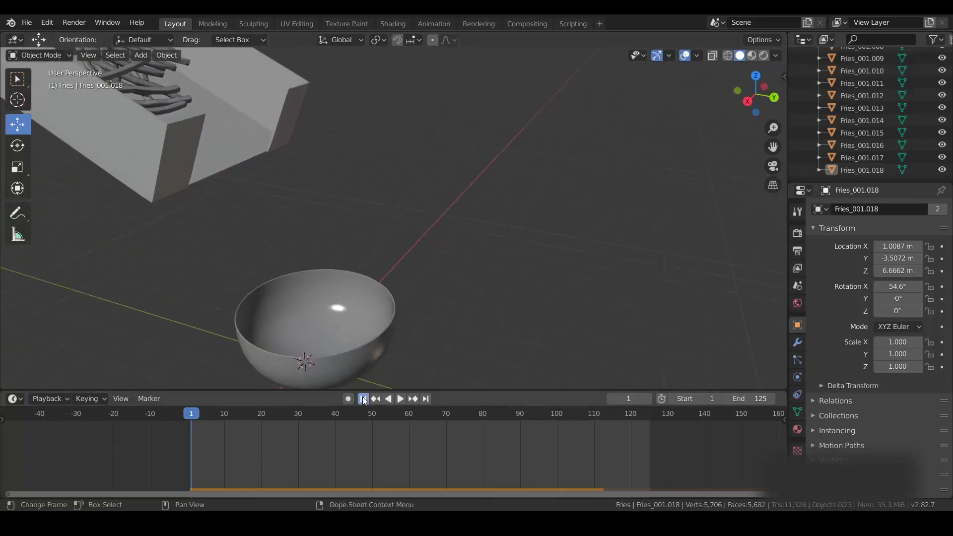
pyautogui.click(400, 399)
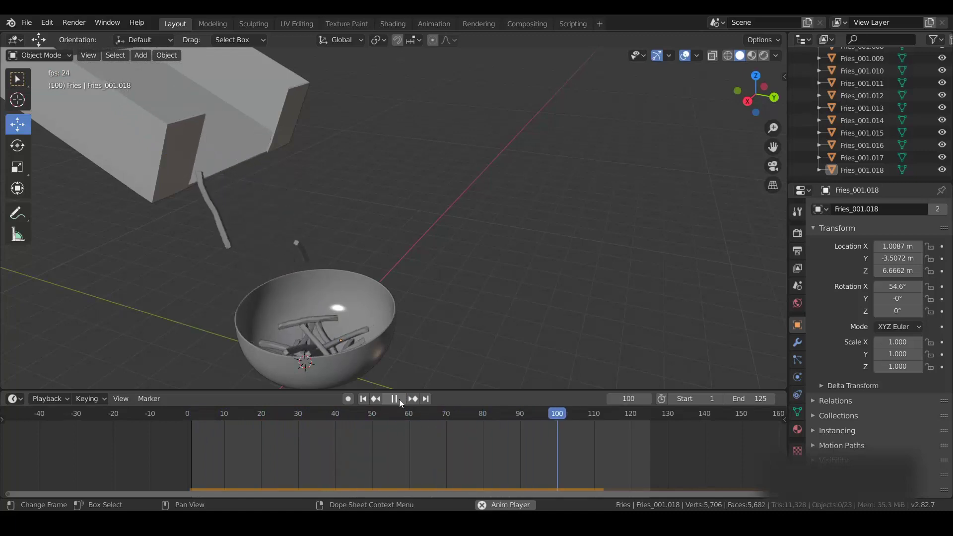
pyautogui.click(396, 399)
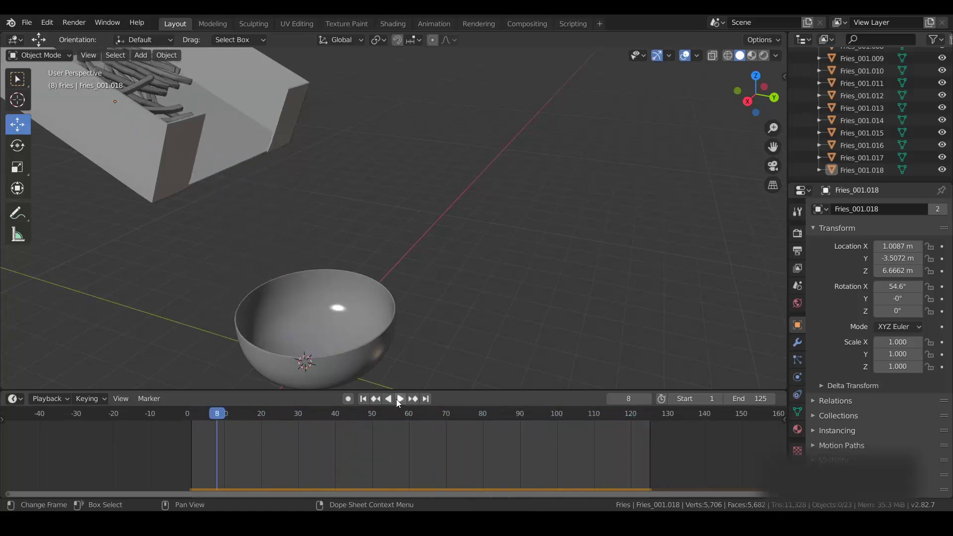
pyautogui.moveTo(367, 358); pyautogui.dragTo(402, 113, button='middle')
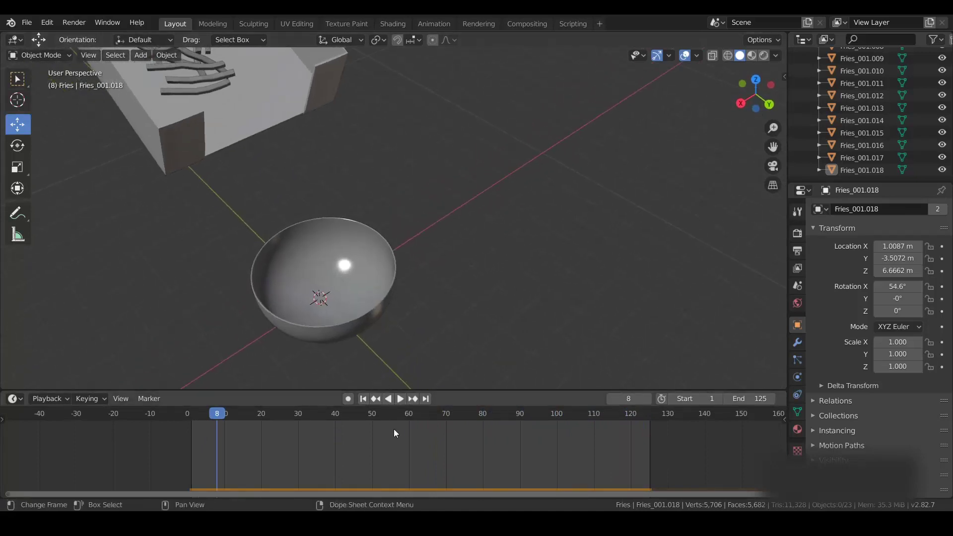
pyautogui.moveTo(362, 401); pyautogui.dragTo(361, 401, button='middle')
pyautogui.click(364, 398)
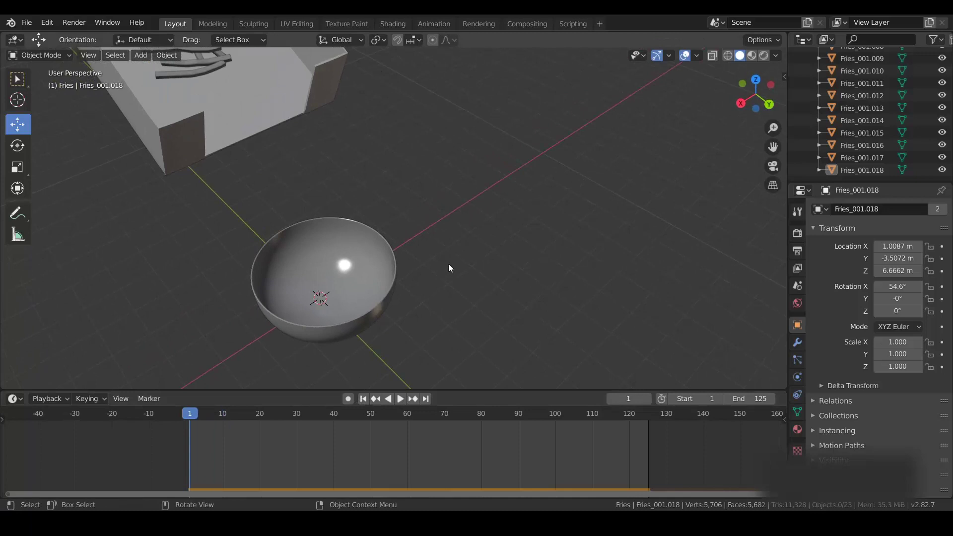
pyautogui.moveTo(448, 263); pyautogui.dragTo(145, 212, button='middle')
pyautogui.moveTo(221, 223); pyautogui.dragTo(534, 256, button='middle')
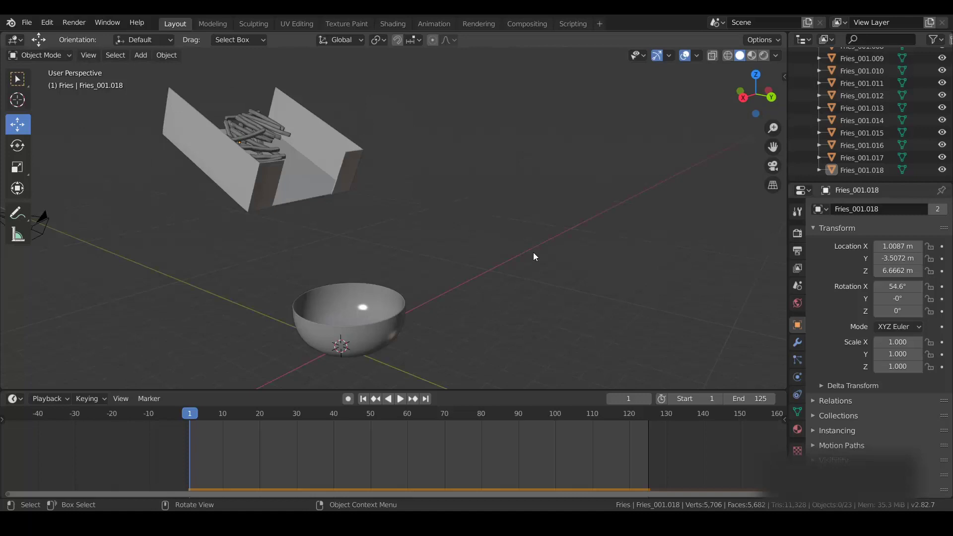
# - Open Fries_Falling_V008.blend from the Fries_Falling folder, discarding unsaved changes to the current file
pyautogui.click(27, 22)
pyautogui.click(36, 38)
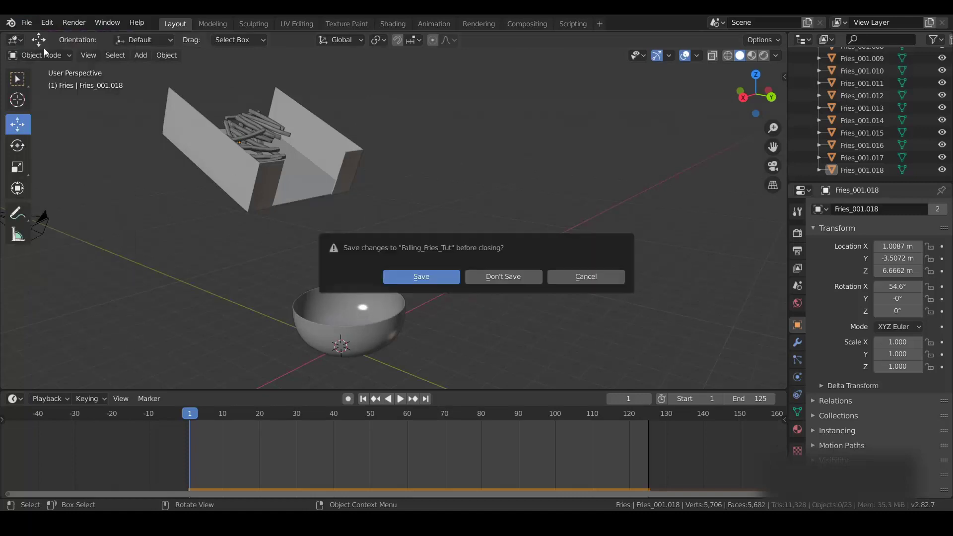
pyautogui.click(495, 276)
pyautogui.scroll(-1, 526, 336)
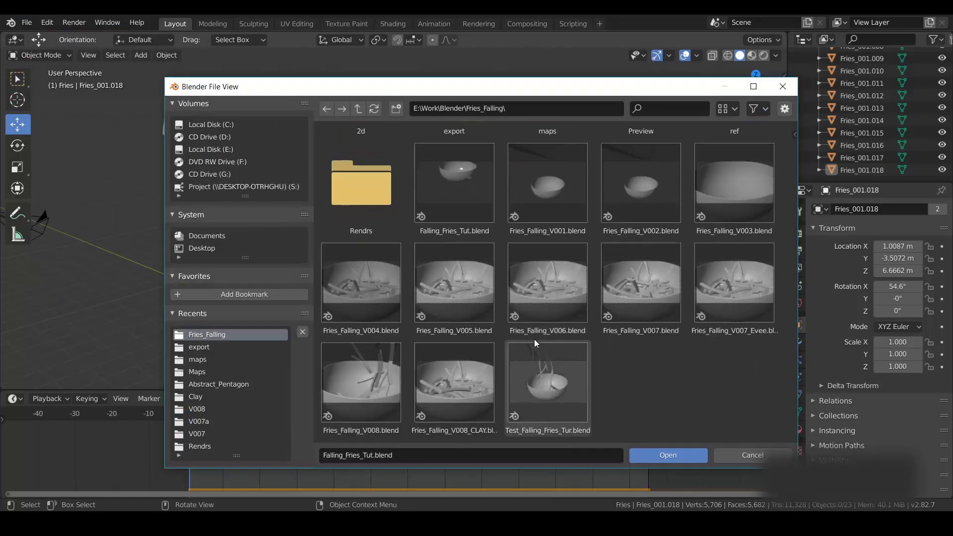
pyautogui.doubleClick(382, 379)
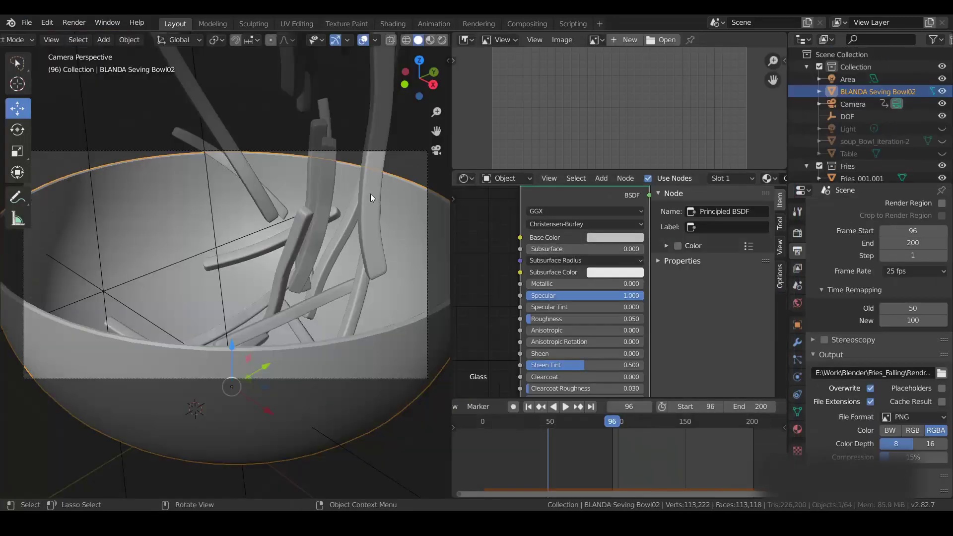
# - Select a falling fry and inspect its color texture node, browsing the maps folder without replacing the image
pyautogui.click(367, 179)
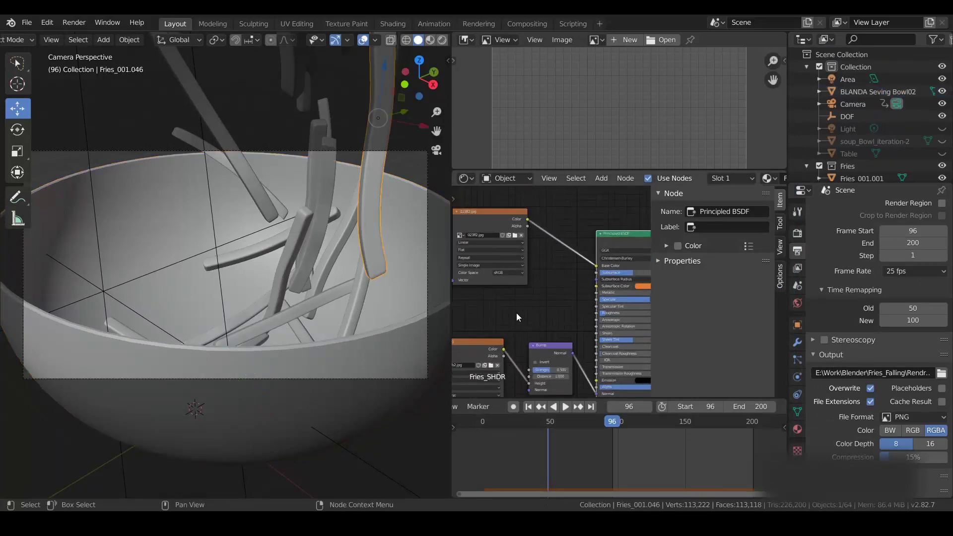
pyautogui.scroll(2, 475, 210)
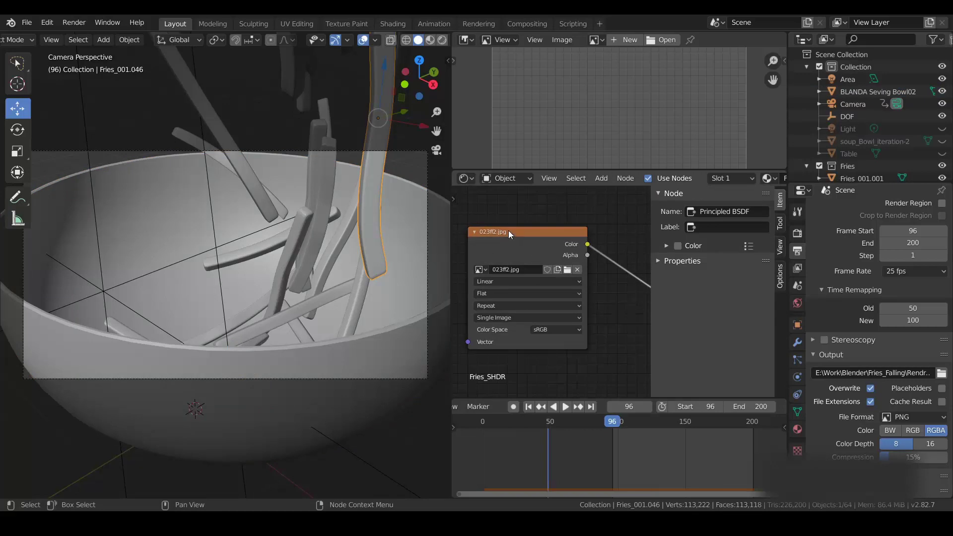
pyautogui.moveTo(508, 231); pyautogui.dragTo(502, 247)
pyautogui.click(560, 287)
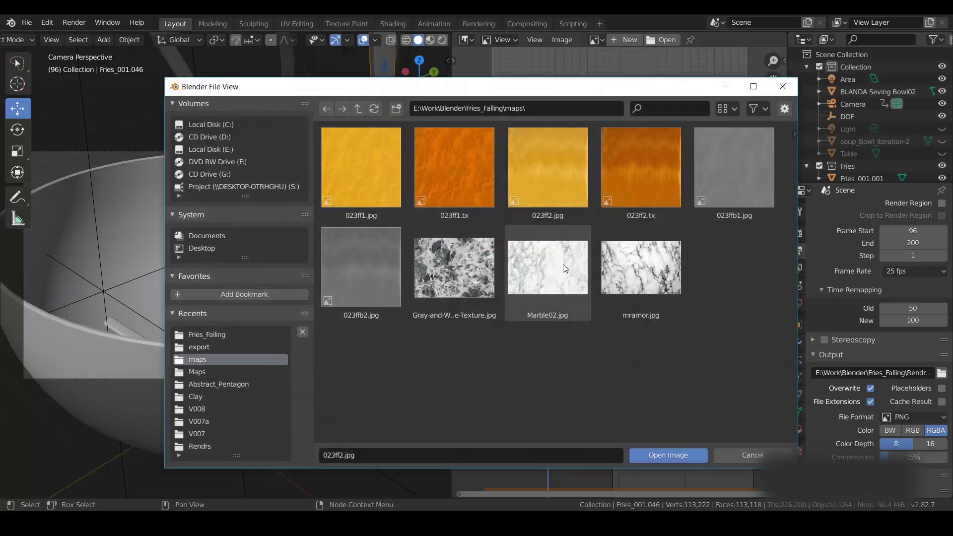
pyautogui.click(783, 86)
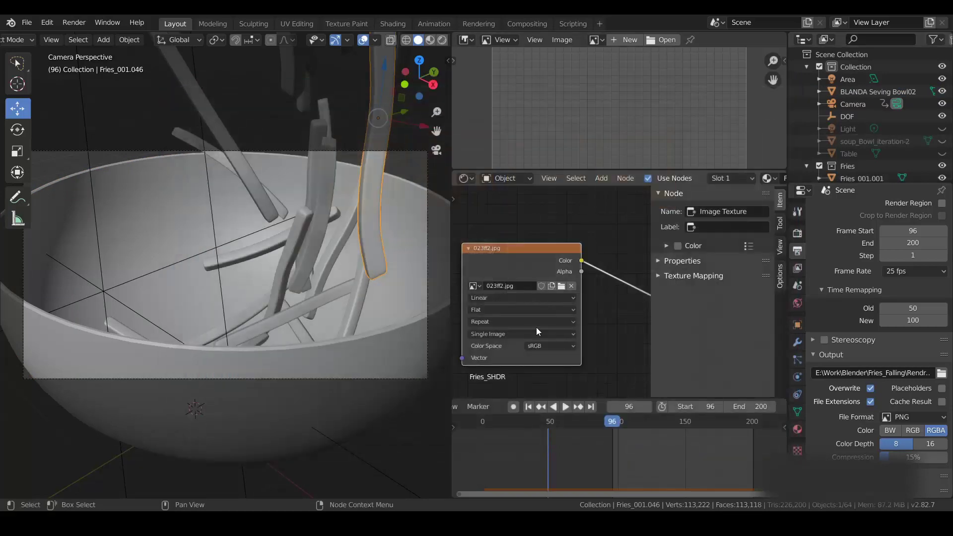
# - Examine the remaining nodes of the Fries_SHDR material, including the bump setup and Principled BSDF settings
pyautogui.scroll(-4, 498, 228)
pyautogui.moveTo(588, 293); pyautogui.dragTo(586, 274, button='middle')
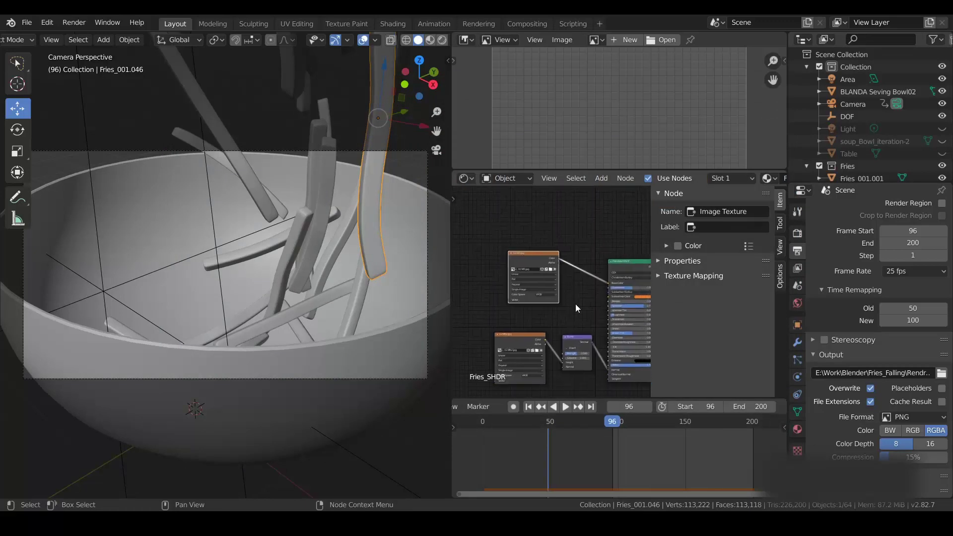
pyautogui.scroll(3, 555, 238)
pyautogui.scroll(4, 570, 244)
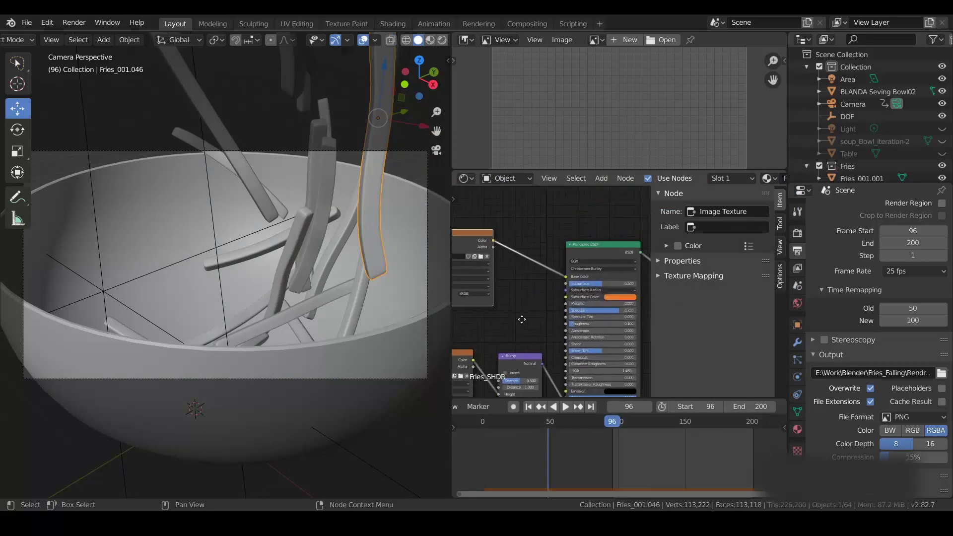
pyautogui.moveTo(645, 312); pyautogui.dragTo(668, 301, button='middle')
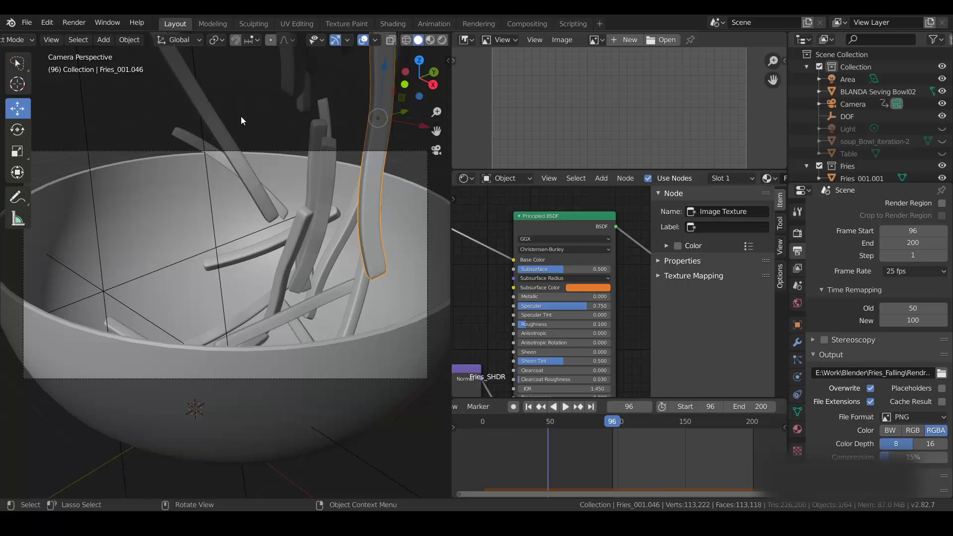
# - Review the scene from above and through the camera, and inspect the bowl's Glass material and its base color
pyautogui.moveTo(240, 116); pyautogui.dragTo(231, 164, button='middle')
pyautogui.click(231, 165)
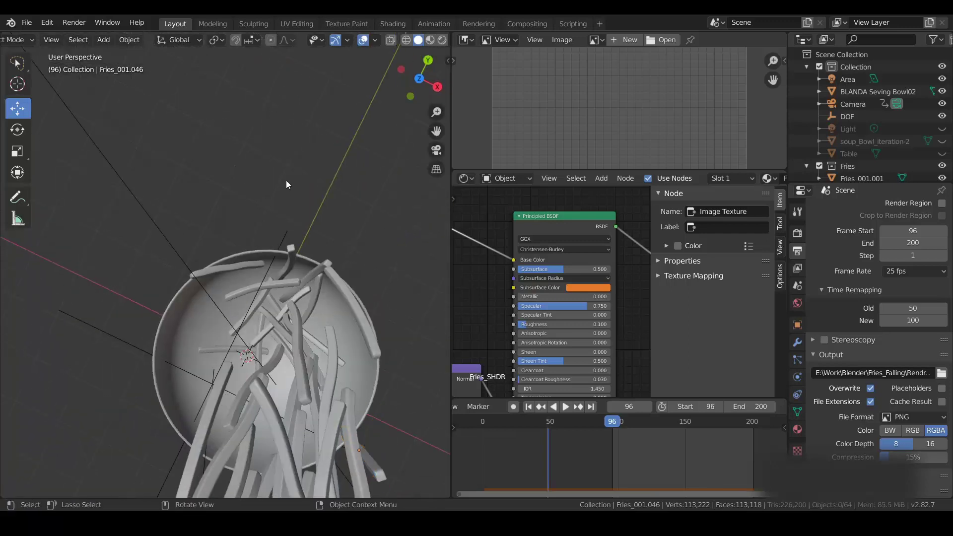
pyautogui.moveTo(286, 180); pyautogui.dragTo(270, 224, button='middle')
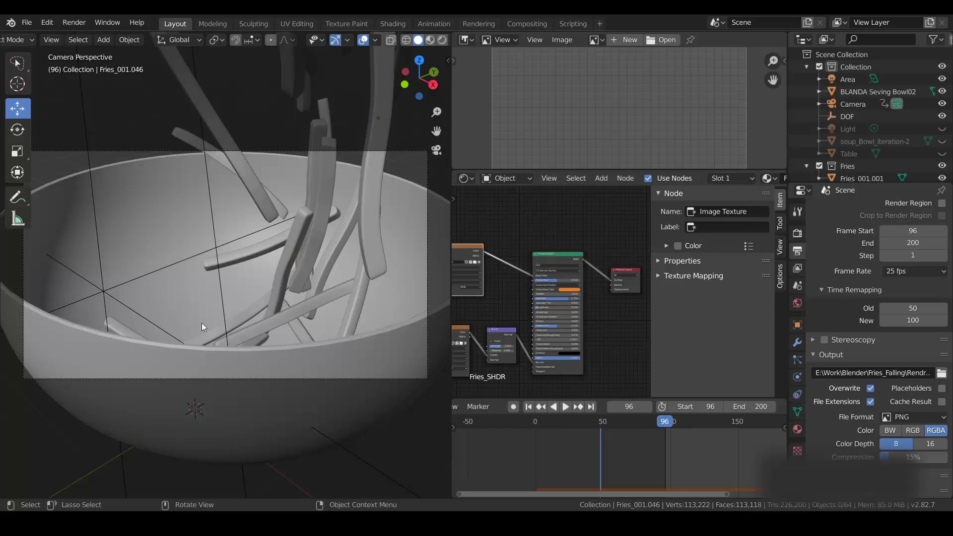
pyautogui.click(236, 362)
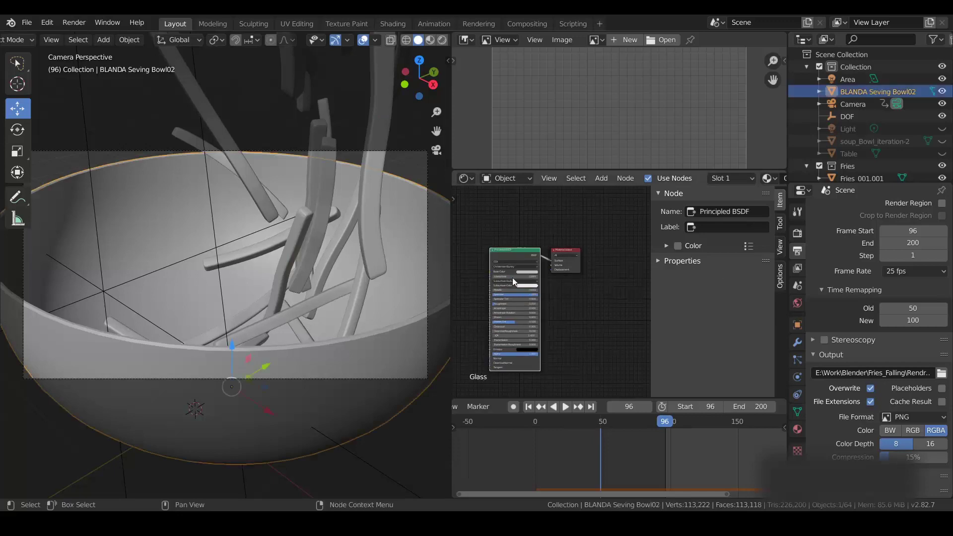
pyautogui.scroll(2, 492, 272)
pyautogui.moveTo(570, 302); pyautogui.dragTo(598, 300, button='middle')
pyautogui.scroll(3, 556, 280)
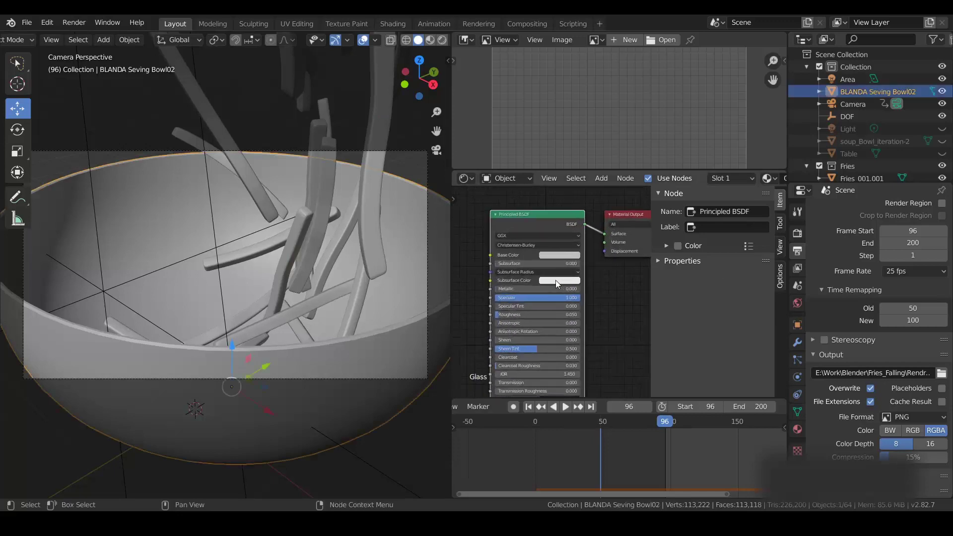
pyautogui.click(573, 247)
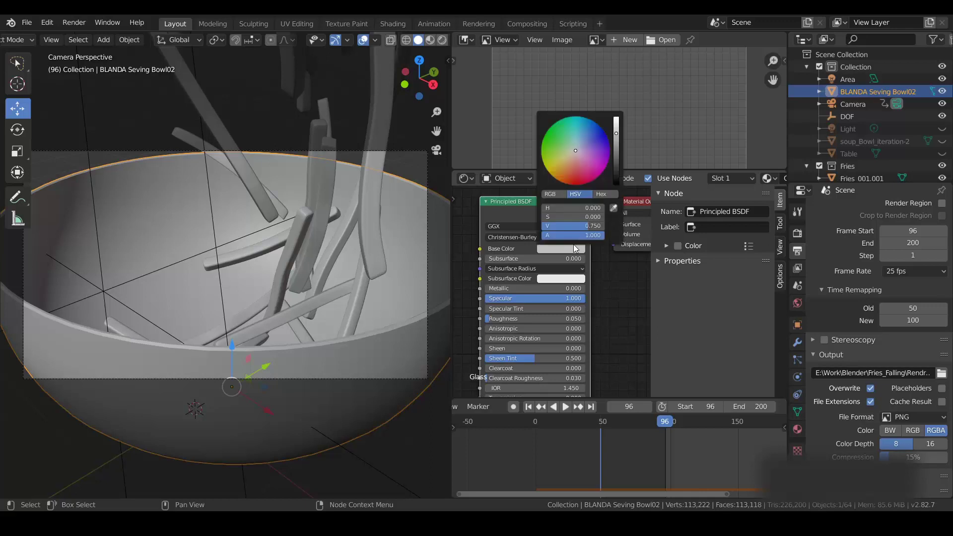
# - Inspect the world's HDR background settings and select the area light above the bowl
pyautogui.scroll(-4, 215, 272)
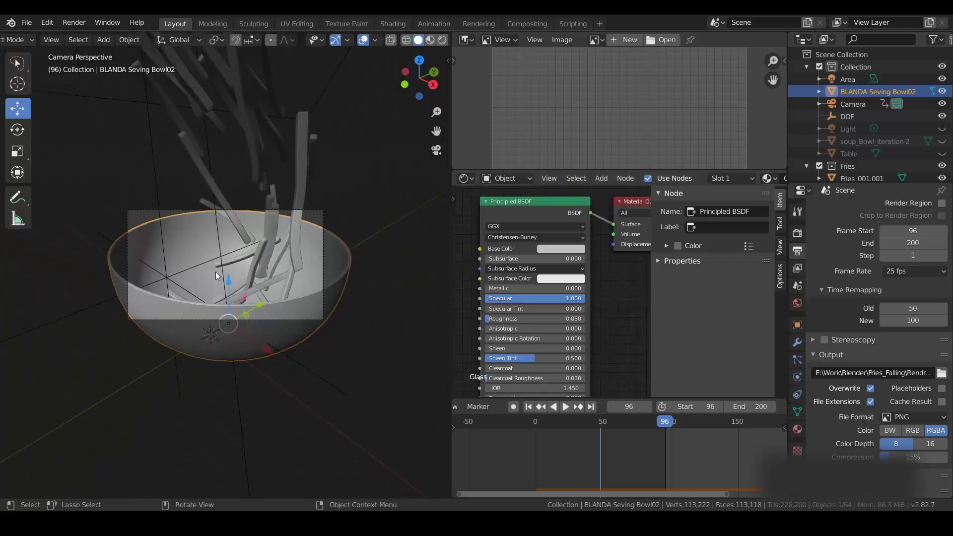
pyautogui.moveTo(216, 272); pyautogui.dragTo(305, 246, button='middle')
pyautogui.scroll(-5, 302, 245)
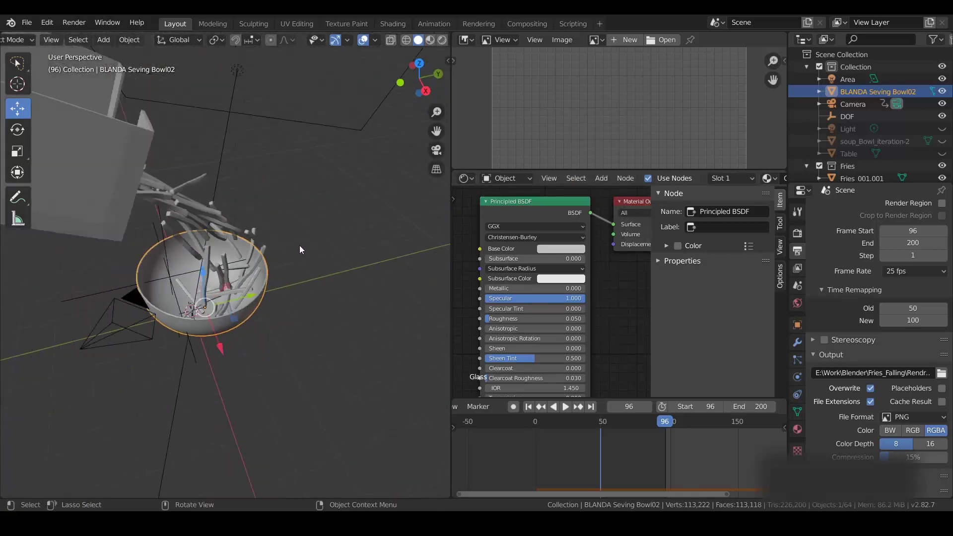
pyautogui.click(797, 303)
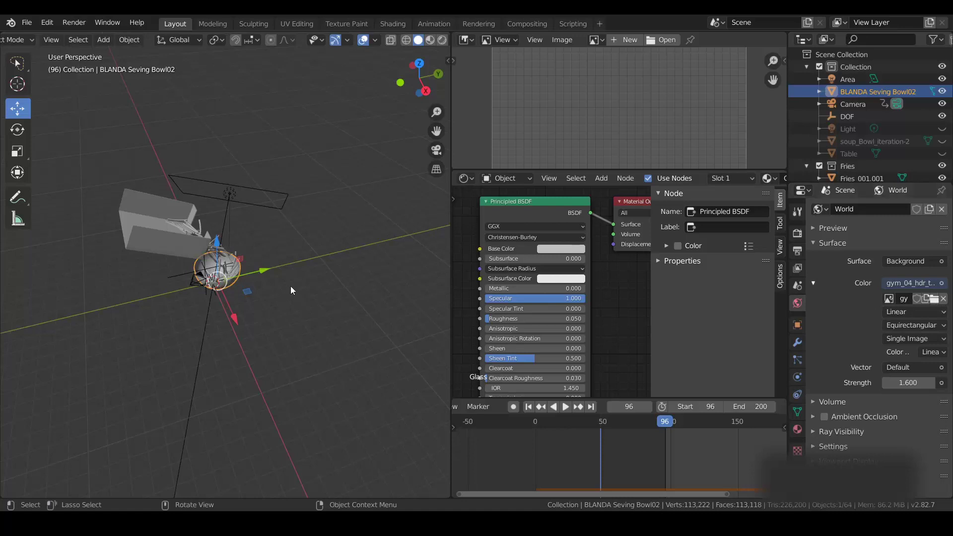
pyautogui.moveTo(294, 236); pyautogui.dragTo(273, 207, button='middle')
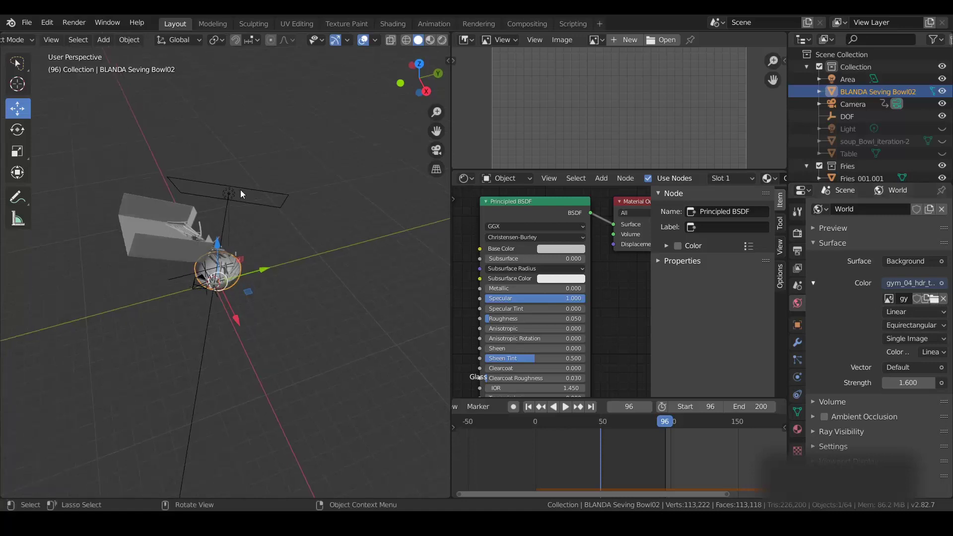
pyautogui.click(254, 192)
pyautogui.moveTo(309, 269); pyautogui.dragTo(289, 270, button='middle')
# - Look through the camera at the bowl again and show the scene's render settings
pyautogui.press('KP_0')
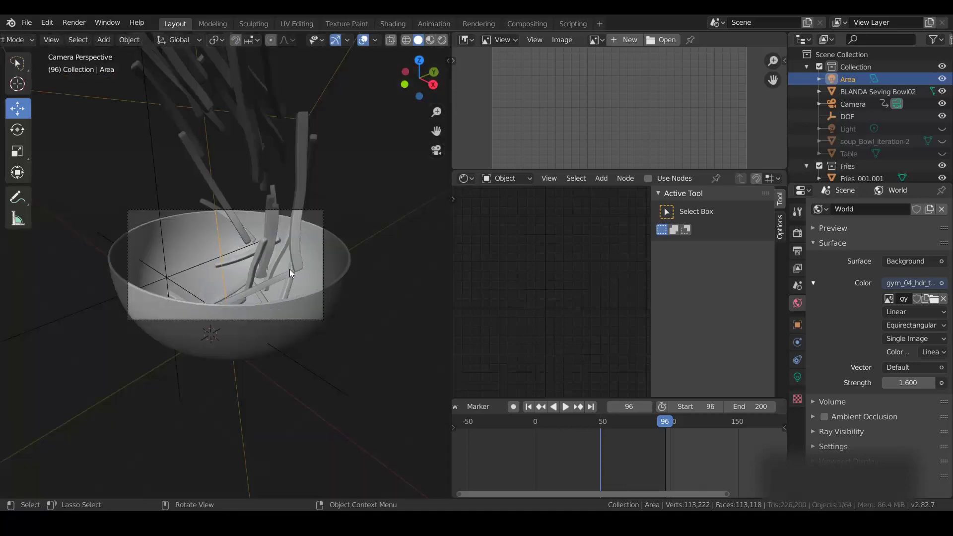
pyautogui.scroll(3, 281, 252)
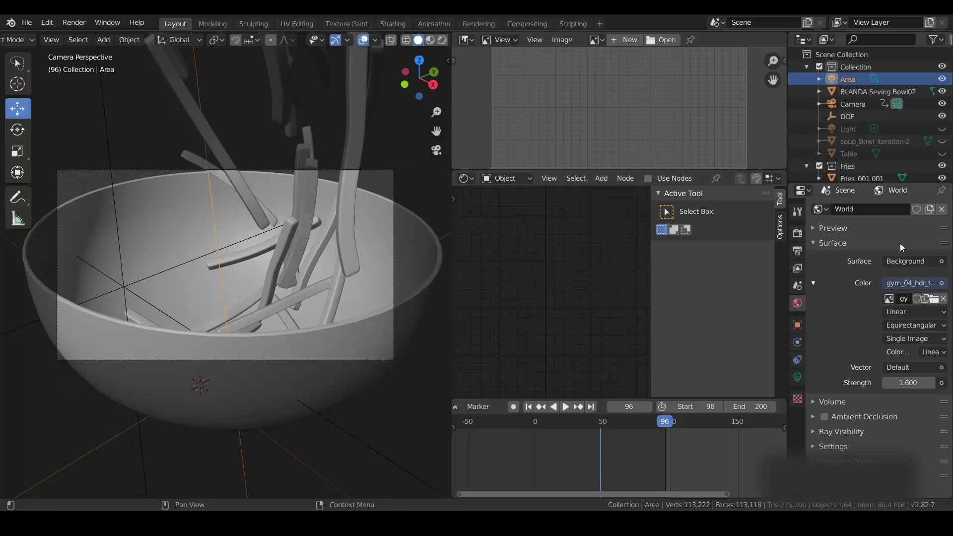
pyautogui.click(798, 211)
pyautogui.click(797, 233)
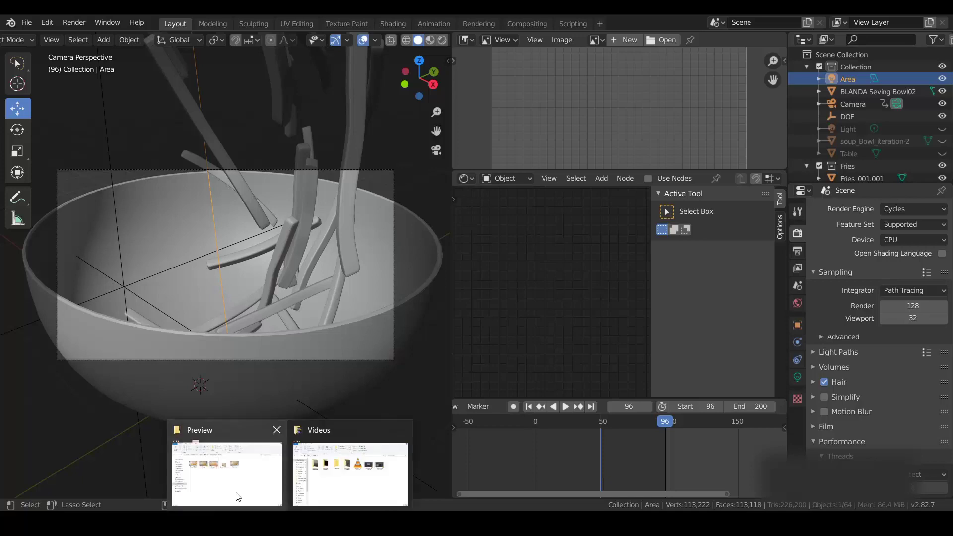
# - Switch to the Preview folder in File Explorer, view the Comp (00081) image, and close it
pyautogui.click(228, 464)
pyautogui.click(333, 169)
pyautogui.doubleClick(333, 169)
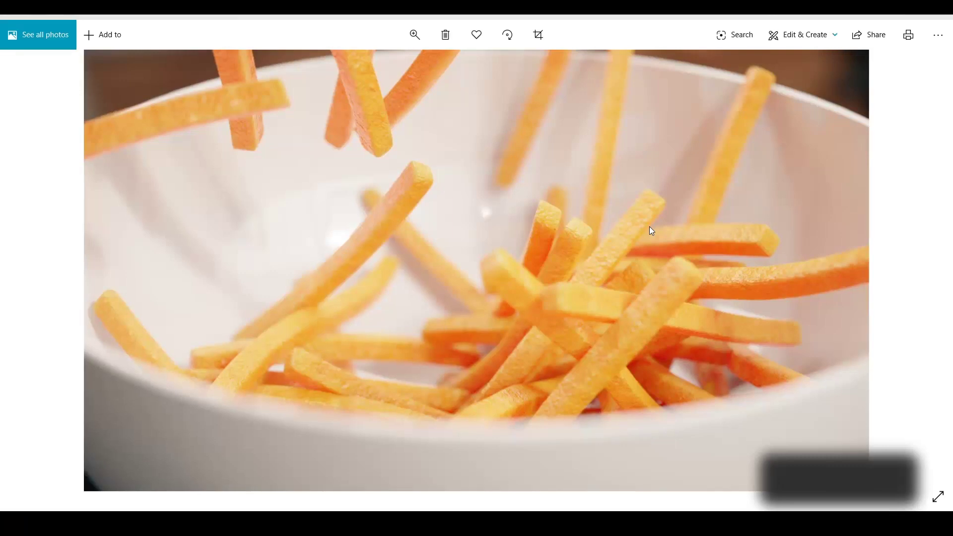
pyautogui.click(883, 16)
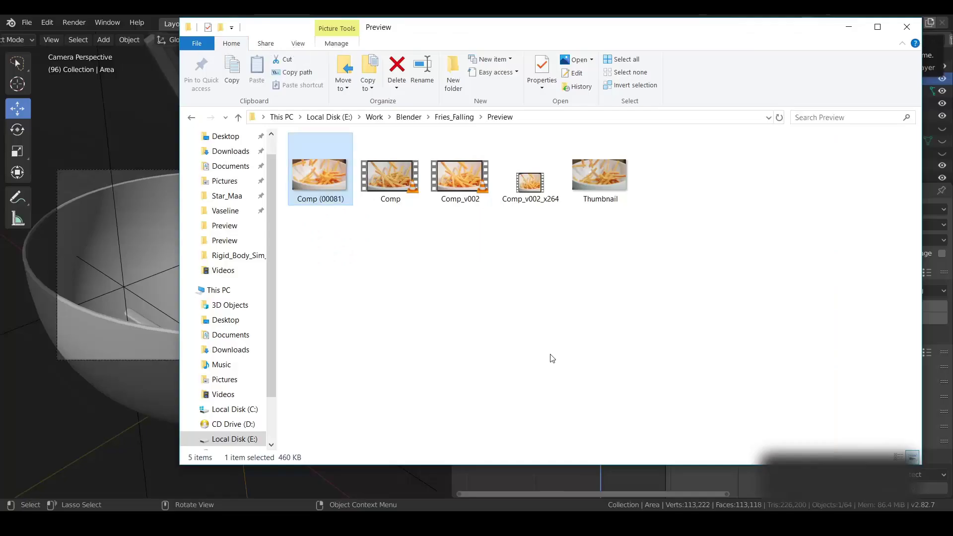